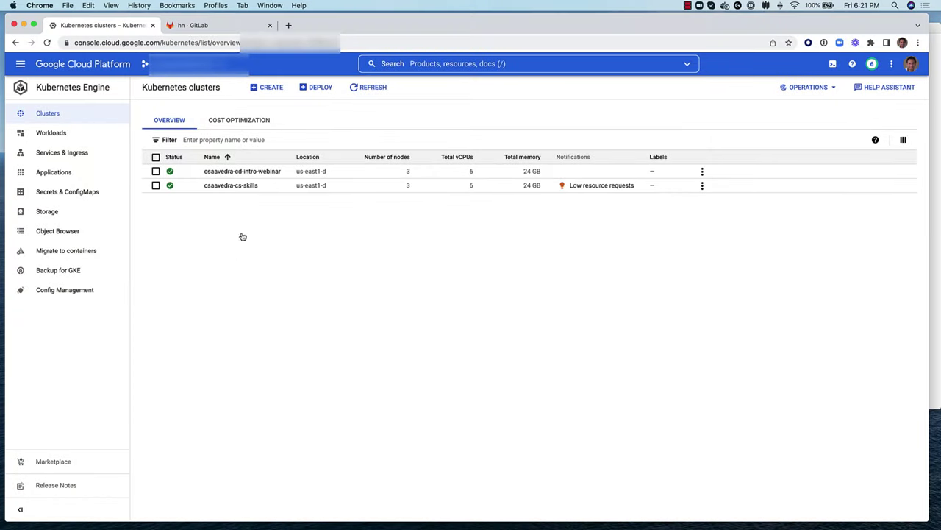
- Start a new zonal Kubernetes cluster, named with the owner's username followed by "-hn", in zone us-east1-d
{"action": "left_click", "coordinate": [268, 91]}
{"action": "left_click", "coordinate": [564, 285]}
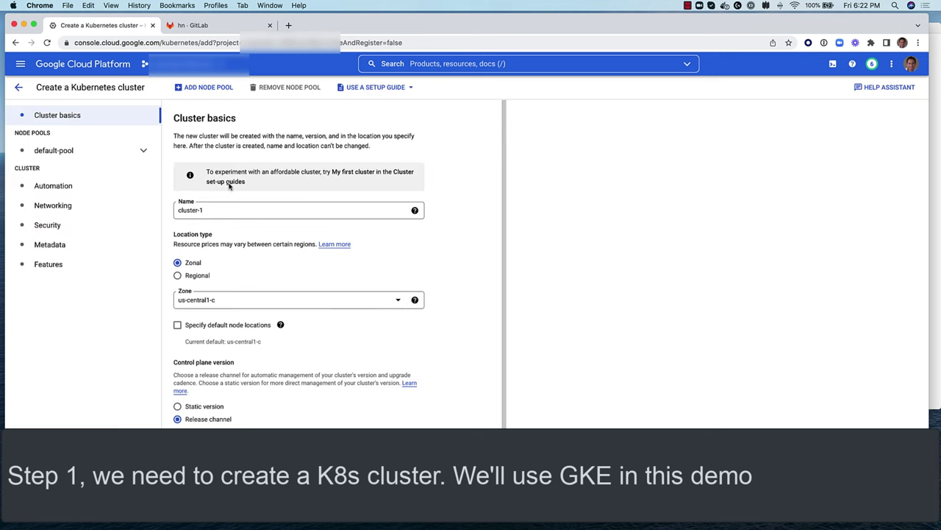
{"action": "left_click", "coordinate": [215, 209]}
{"action": "left_click_drag", "start_coordinate": [215, 209], "coordinate": [166, 211]}
{"action": "type", "text": "csaavedra-hn"}
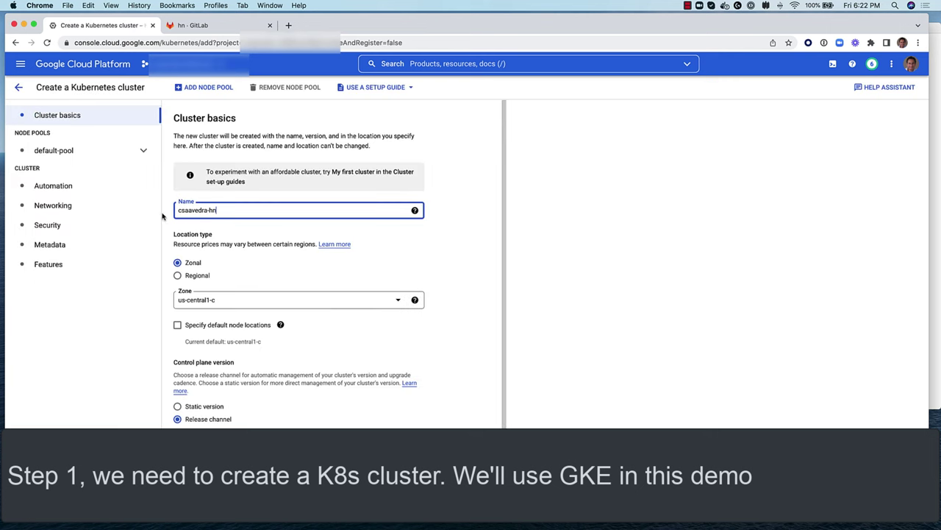
{"action": "left_click", "coordinate": [398, 299]}
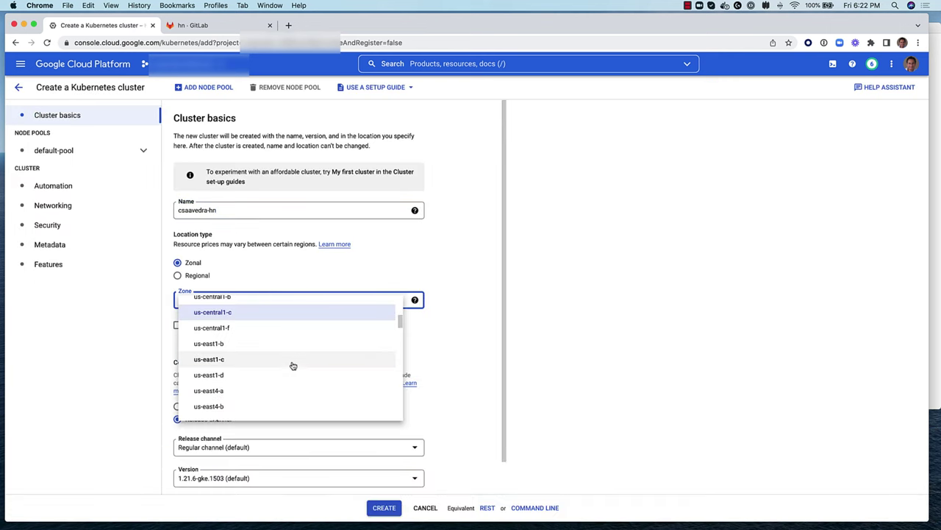
{"action": "left_click", "coordinate": [288, 374]}
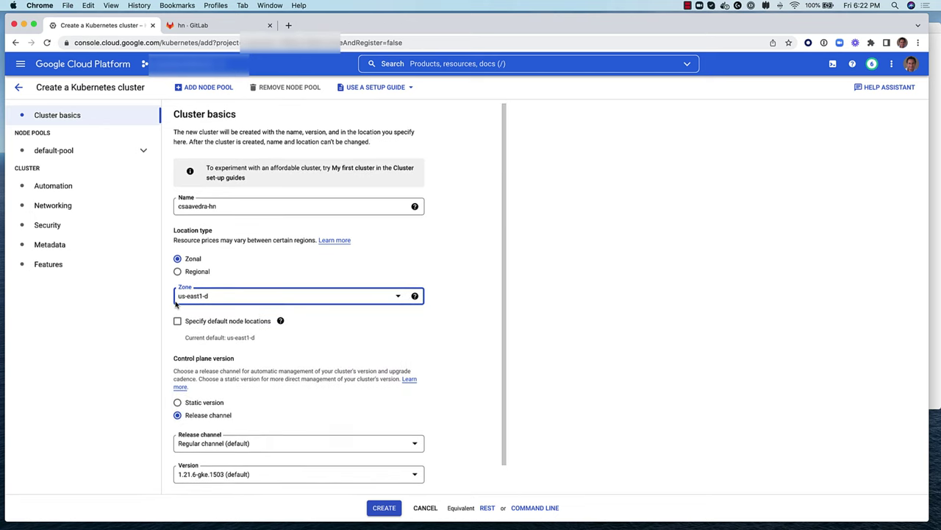
- Set the default node pool's machine type to e2-standard-2 and create the cluster
{"action": "left_click", "coordinate": [68, 151]}
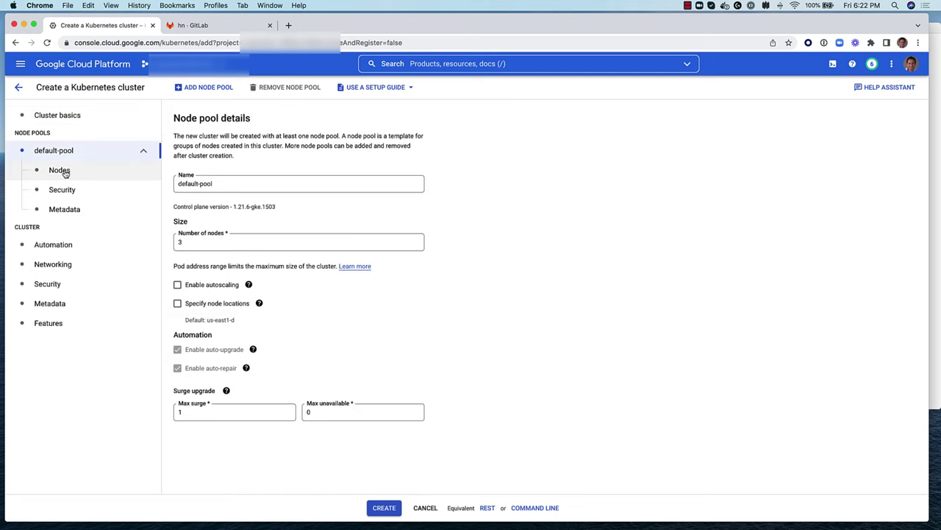
{"action": "left_click", "coordinate": [60, 170]}
{"action": "left_click", "coordinate": [410, 381]}
{"action": "scroll", "coordinate": [349, 440], "scroll_direction": "down", "scroll_amount": 2}
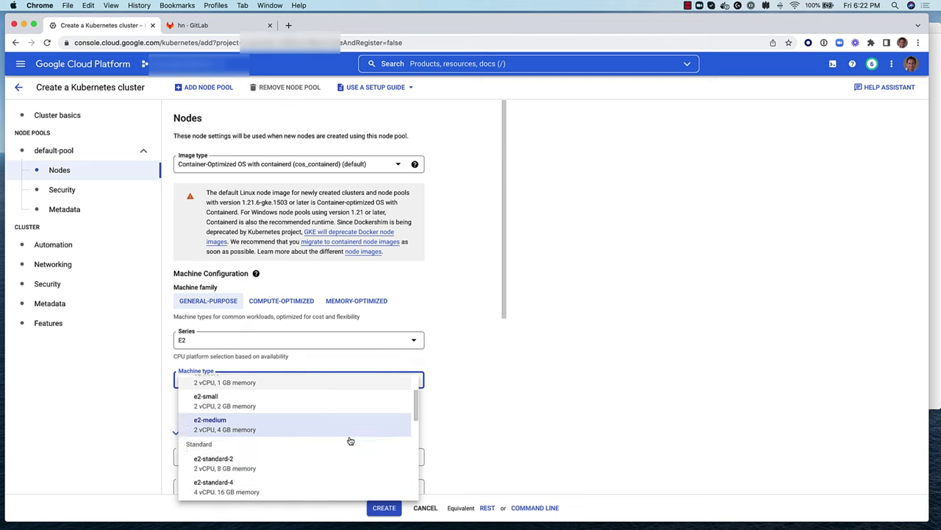
{"action": "scroll", "coordinate": [345, 441], "scroll_direction": "down", "scroll_amount": 1}
{"action": "left_click", "coordinate": [342, 442]}
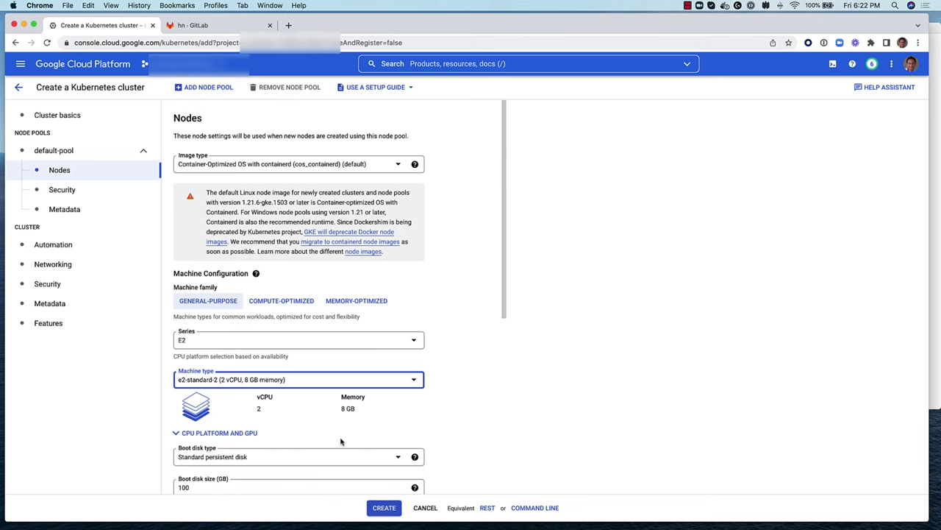
{"action": "scroll", "coordinate": [495, 405], "scroll_direction": "down", "scroll_amount": 3}
{"action": "left_click", "coordinate": [384, 508]}
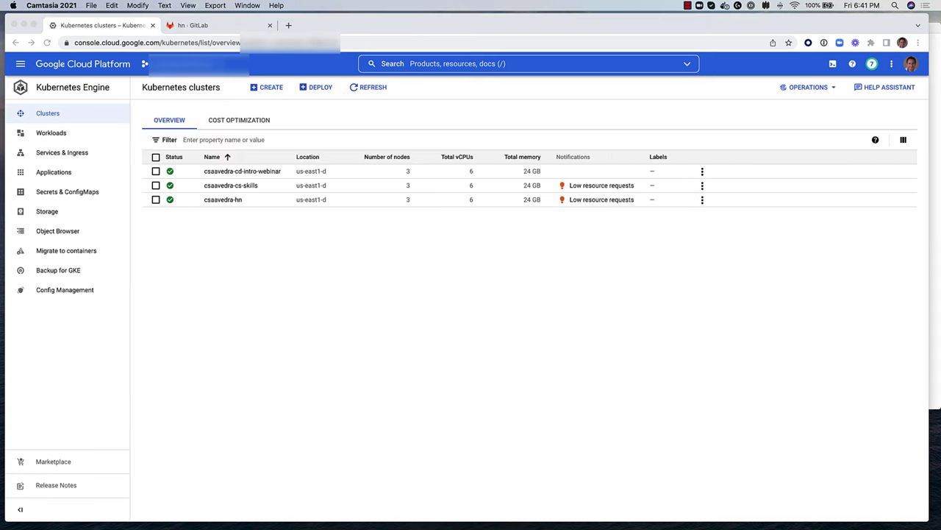
- Switch to GitLab and create a blank public project named ga4k in the hn group
{"action": "left_click", "coordinate": [292, 330]}
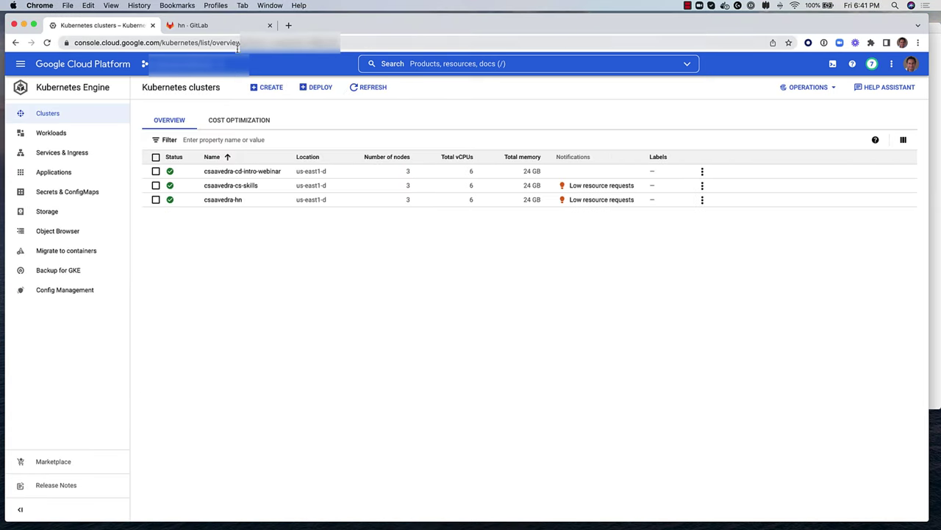
{"action": "left_click", "coordinate": [232, 28]}
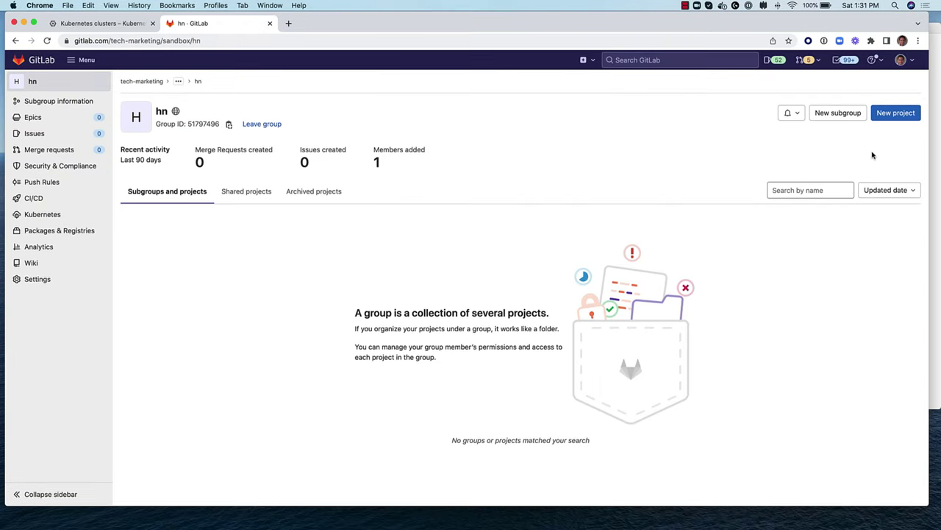
{"action": "left_click", "coordinate": [896, 113]}
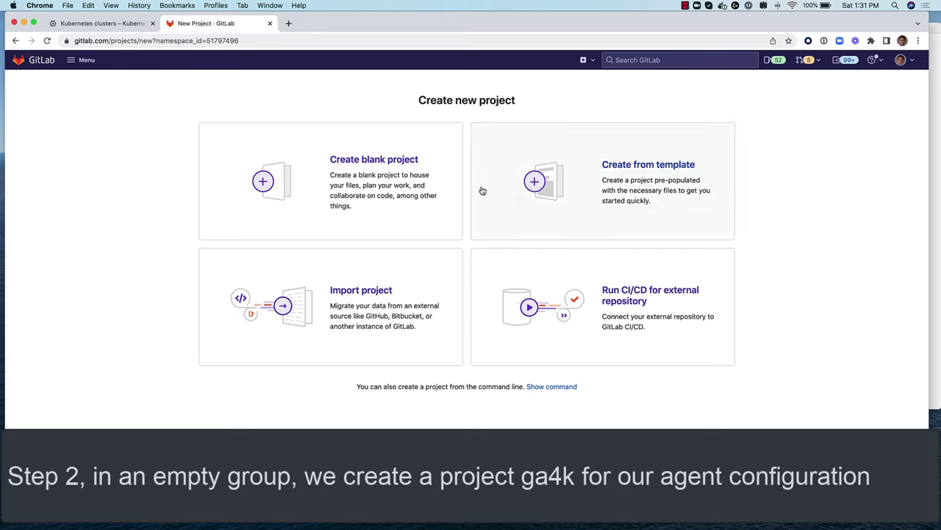
{"action": "left_click", "coordinate": [398, 160]}
{"action": "left_click", "coordinate": [367, 129]}
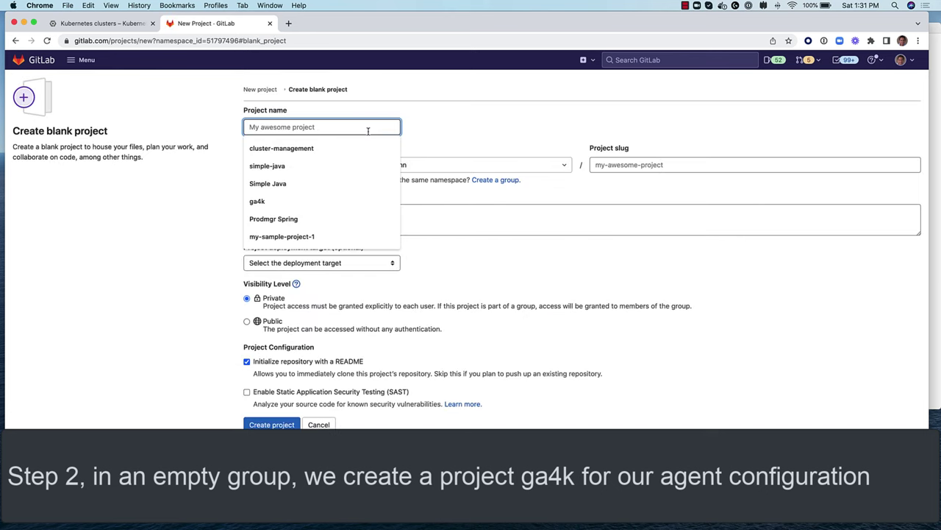
{"action": "left_click", "coordinate": [325, 203]}
{"action": "left_click", "coordinate": [247, 323]}
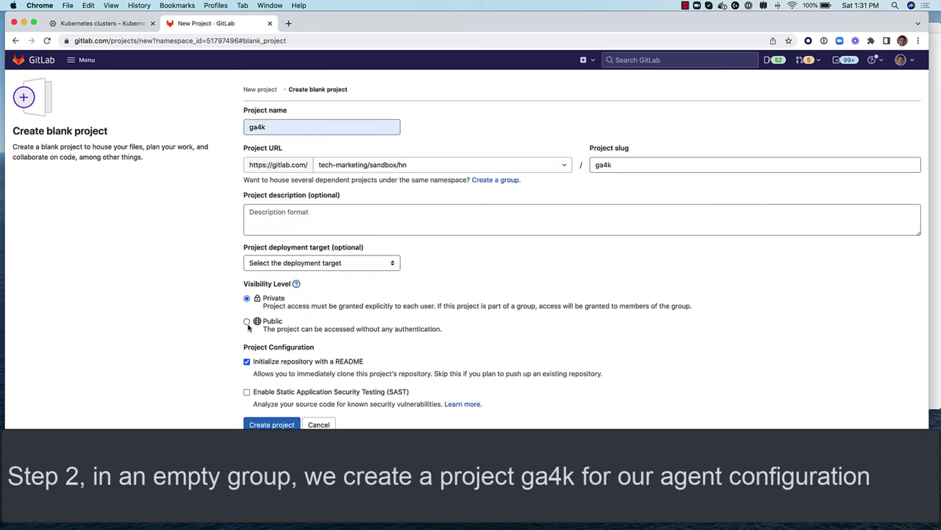
{"action": "left_click", "coordinate": [271, 425]}
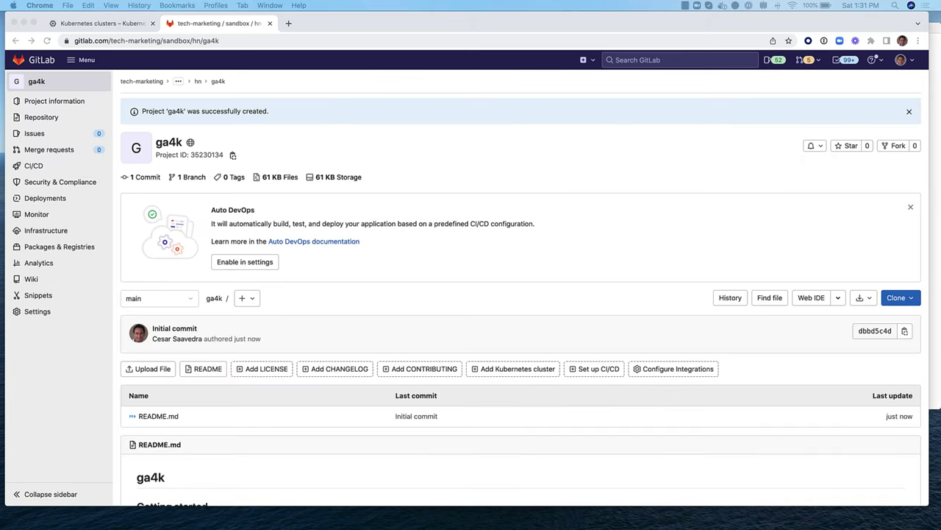
- Open the ga4k project in the Web IDE and create the file .gitlab/agents/k8s-agent/config.yaml
{"action": "left_click", "coordinate": [381, 274]}
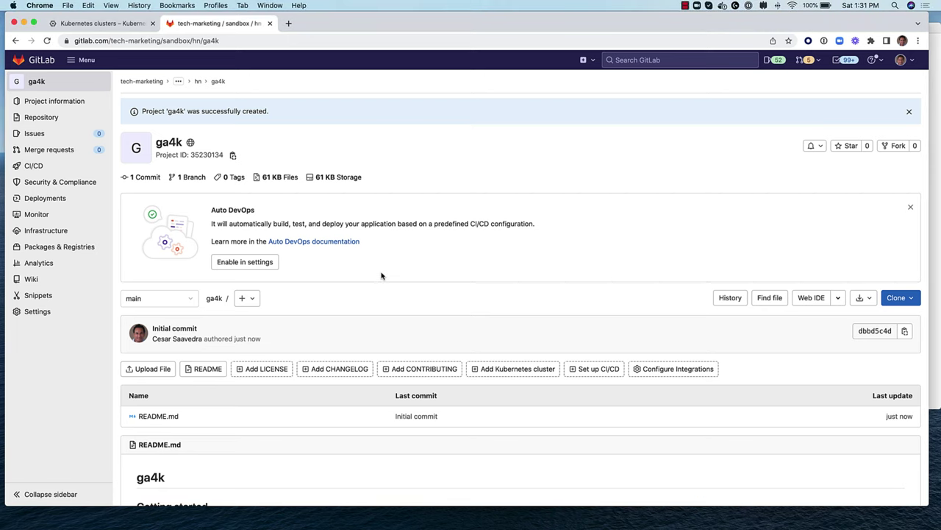
{"action": "left_click", "coordinate": [812, 302]}
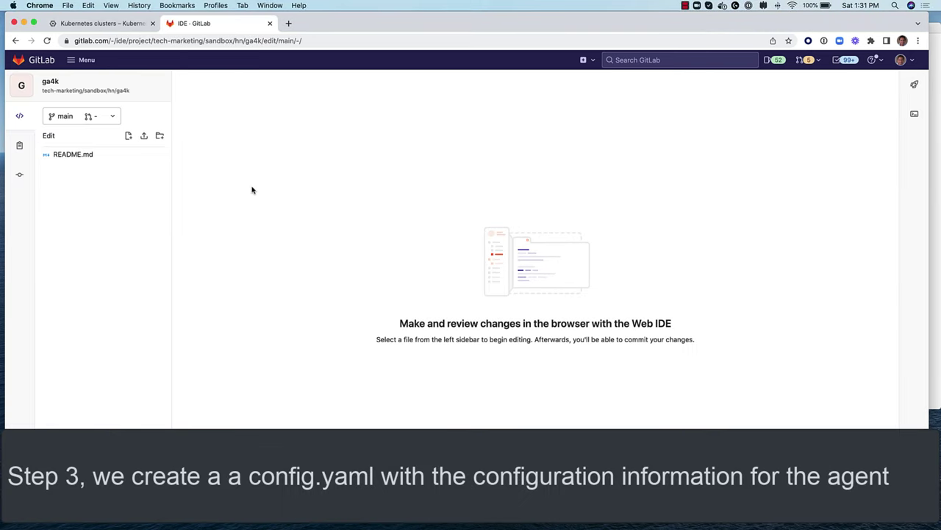
{"action": "left_click", "coordinate": [129, 136]}
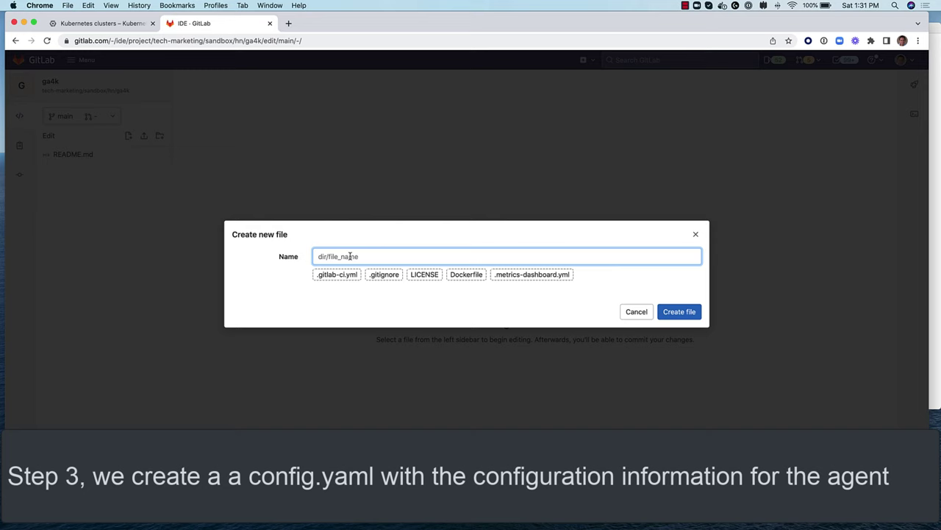
{"action": "type", "text": ".gitlab/agents/k8s-agent/config.yaml"}
{"action": "left_click", "coordinate": [680, 311]}
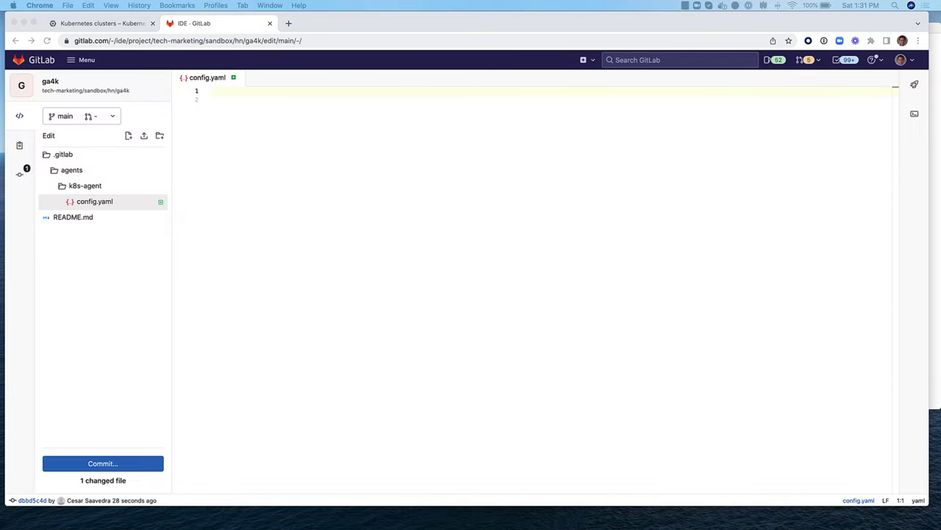
- Fill config.yaml with gitops for tech-marketing/sandbox/hn/ga4k, namespace default, glob 'manifests/*.{yaml,yml,json}', and ci_access for group tech-marketing/sandbox/hn, and commit it to the main branch
{"action": "left_click", "coordinate": [212, 91]}
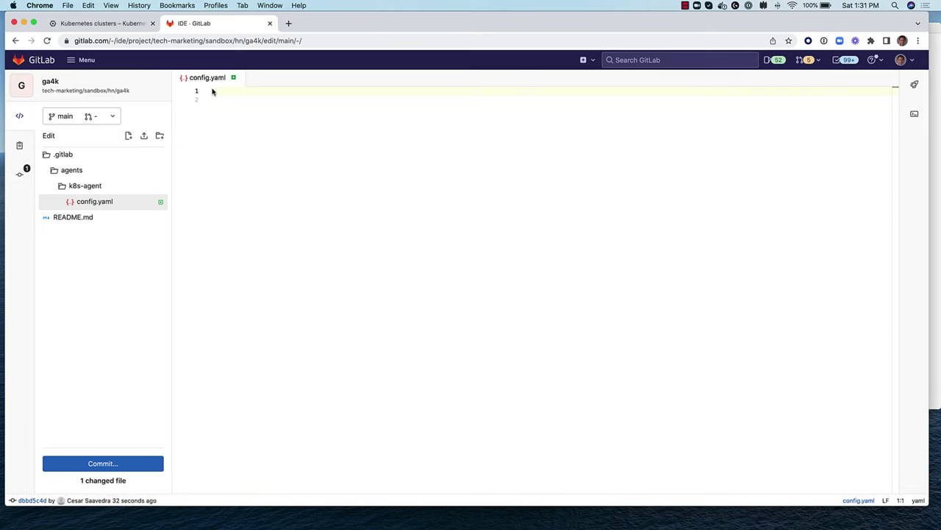
{"action": "type", "text": "gitops:   manifest_projects:   - id: tech-marketing/sandbox/hn/ga4k     default_namespace: default     paths:       # Change the following line     - glob: 'manifests/*.{yaml,yml,json}'  ci_access:   # This agent is accessible from CI jobs in projects in these groups   groups:   - id: tech-marketing/sandbox/hn"}
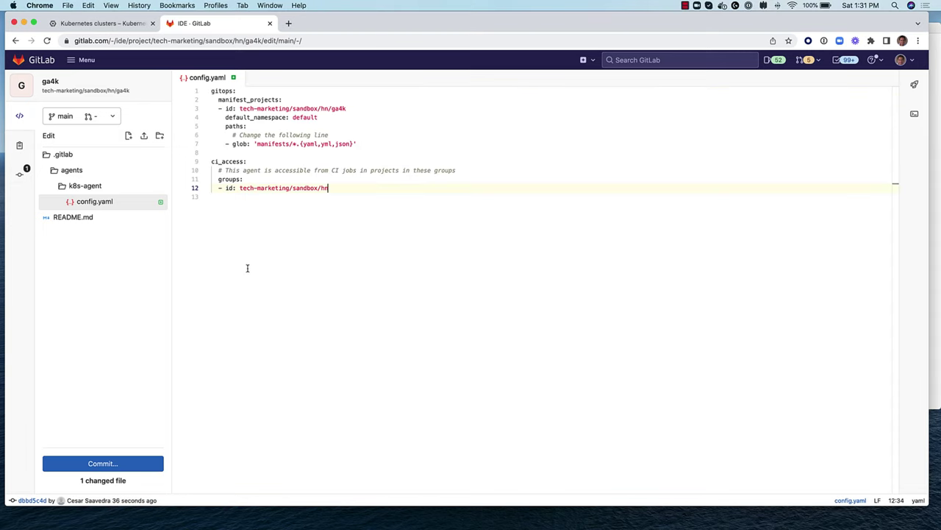
{"action": "left_click", "coordinate": [114, 464]}
{"action": "left_click", "coordinate": [46, 401]}
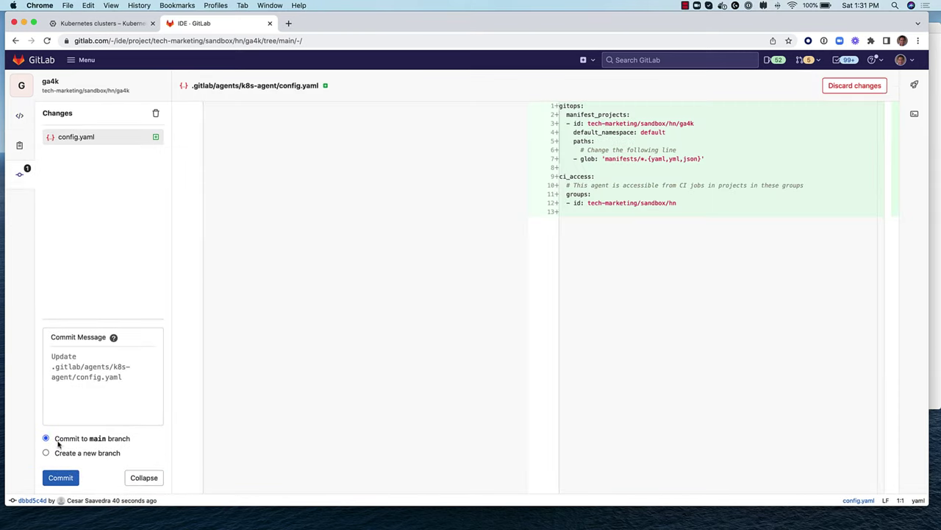
{"action": "left_click", "coordinate": [62, 478]}
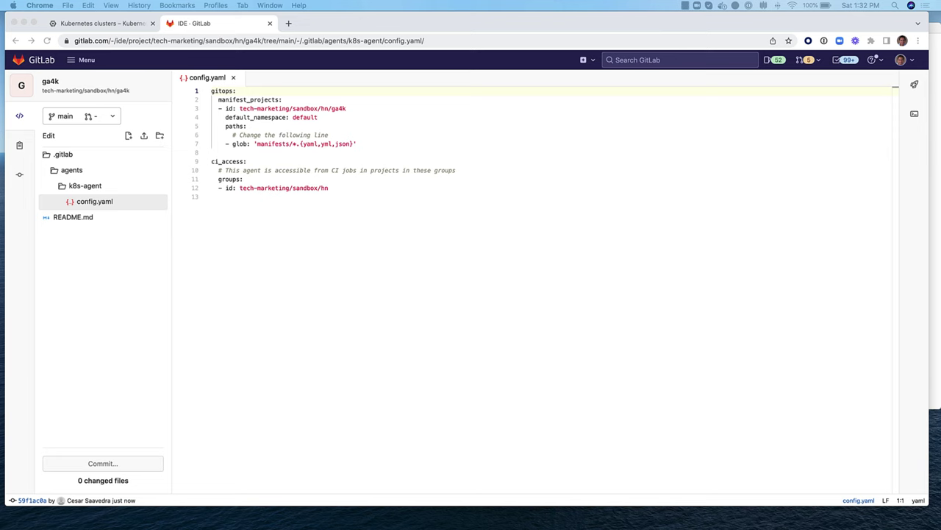
- Register k8s-agent as a Kubernetes cluster agent of the ga4k project and copy its docker run installation command
{"action": "left_click", "coordinate": [126, 92]}
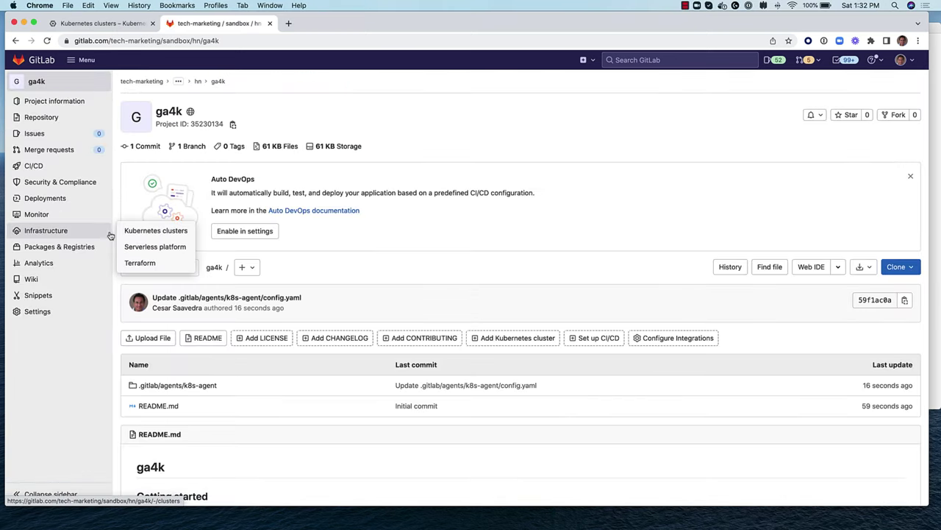
{"action": "left_click", "coordinate": [133, 232]}
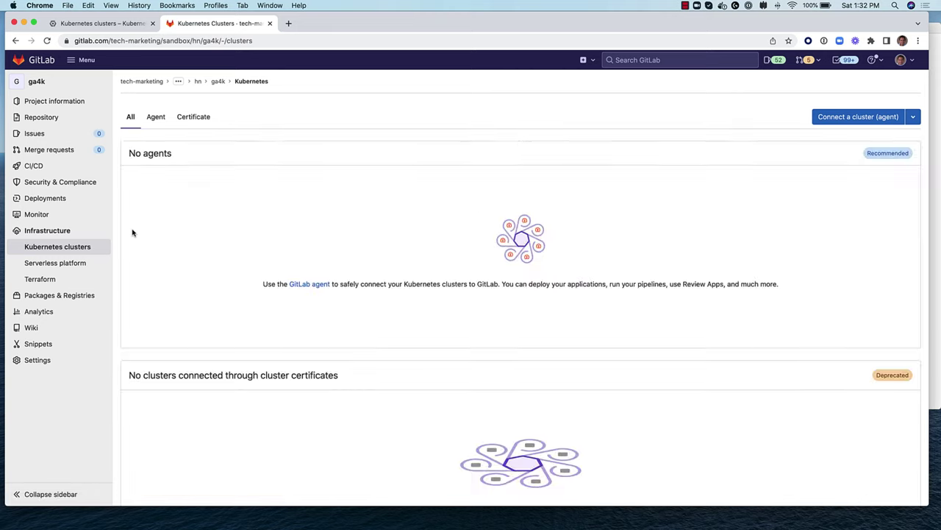
{"action": "left_click", "coordinate": [851, 121]}
{"action": "left_click", "coordinate": [530, 266]}
{"action": "left_click", "coordinate": [370, 317]}
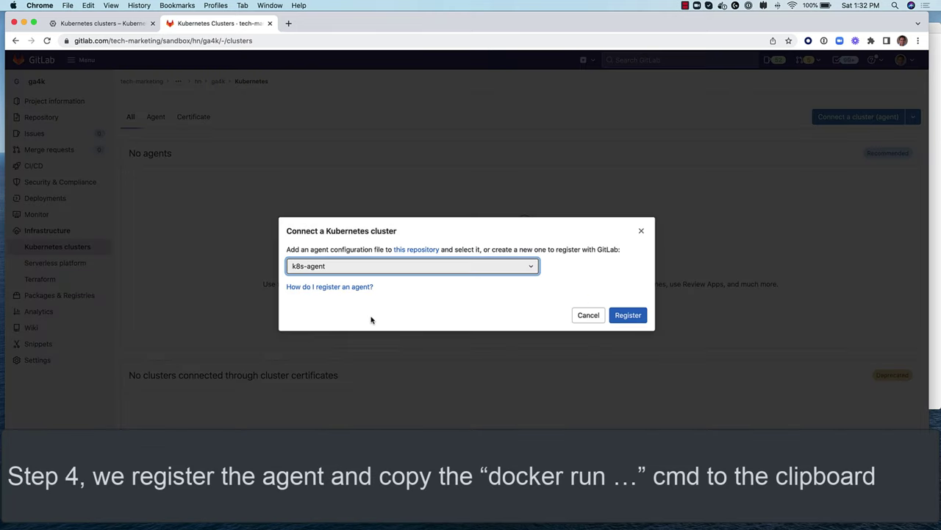
{"action": "left_click", "coordinate": [643, 319]}
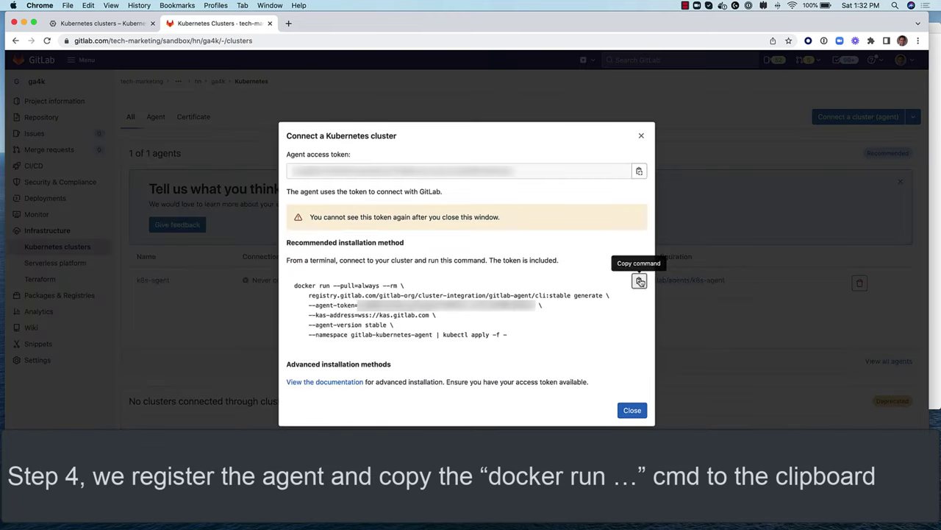
{"action": "left_click", "coordinate": [640, 281]}
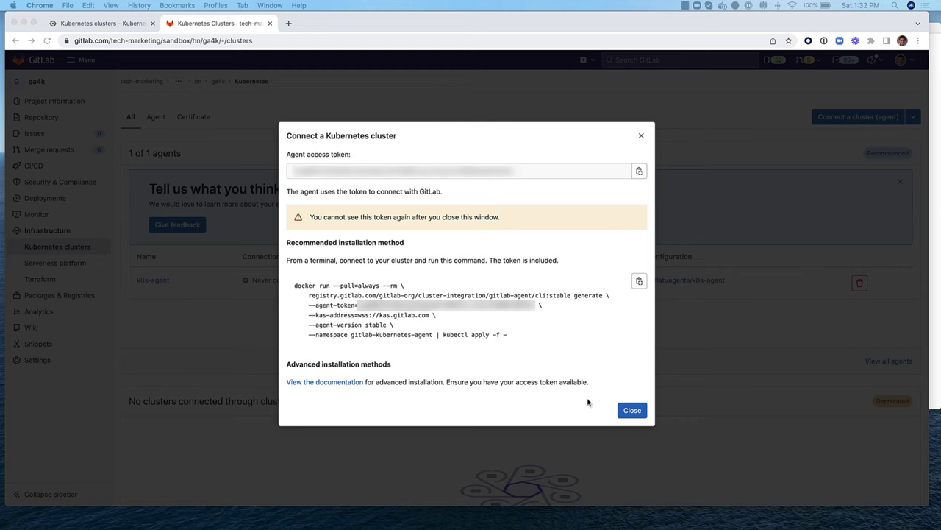
{"action": "left_click", "coordinate": [634, 410]}
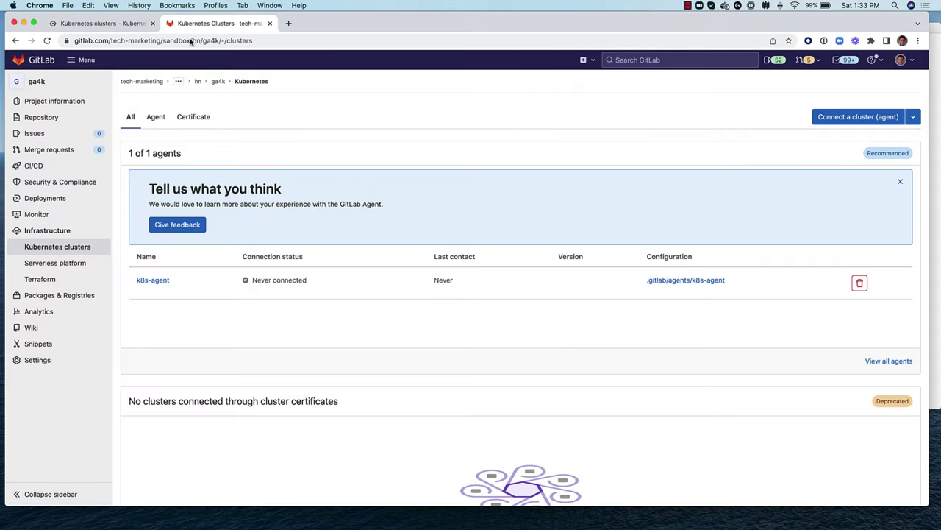
- Switch to Google Cloud and copy the new "-hn" cluster's gcloud get-credentials command from its connection details
{"action": "left_click", "coordinate": [122, 30]}
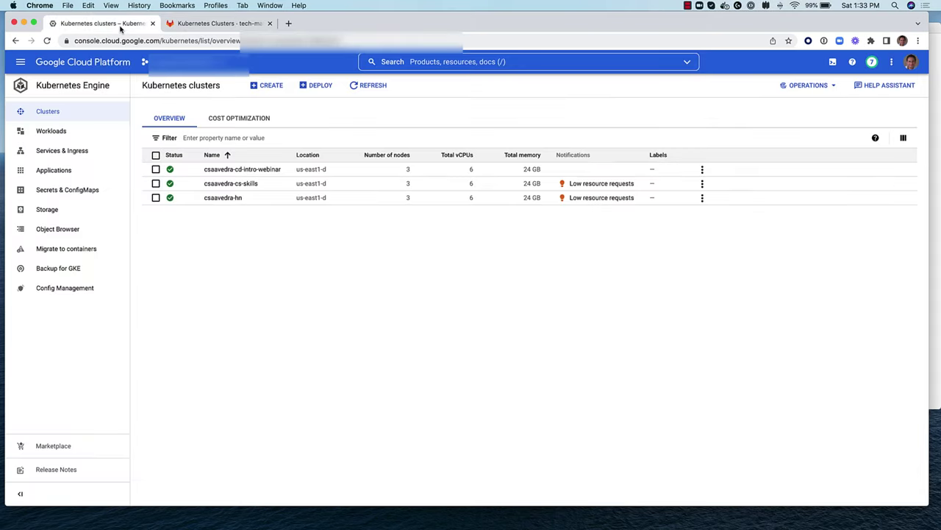
{"action": "left_click", "coordinate": [235, 201]}
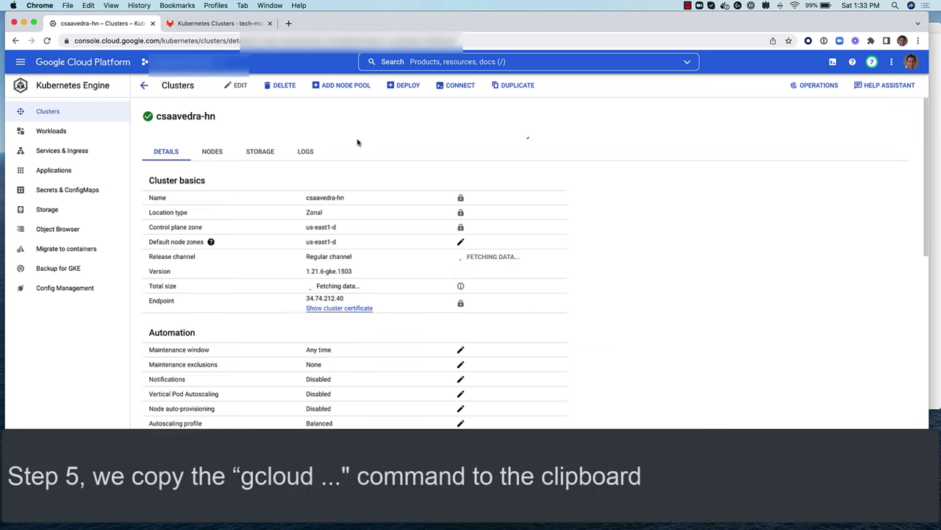
{"action": "left_click", "coordinate": [450, 88]}
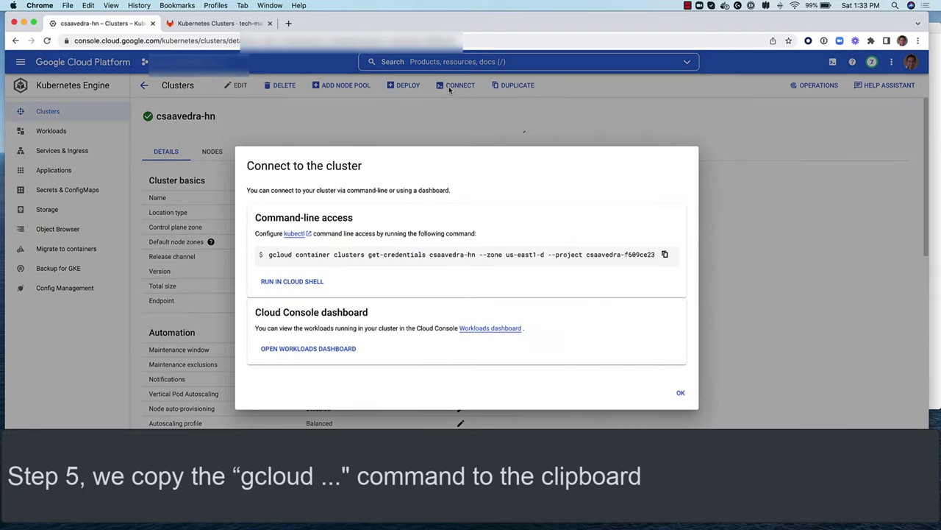
{"action": "left_click", "coordinate": [664, 253]}
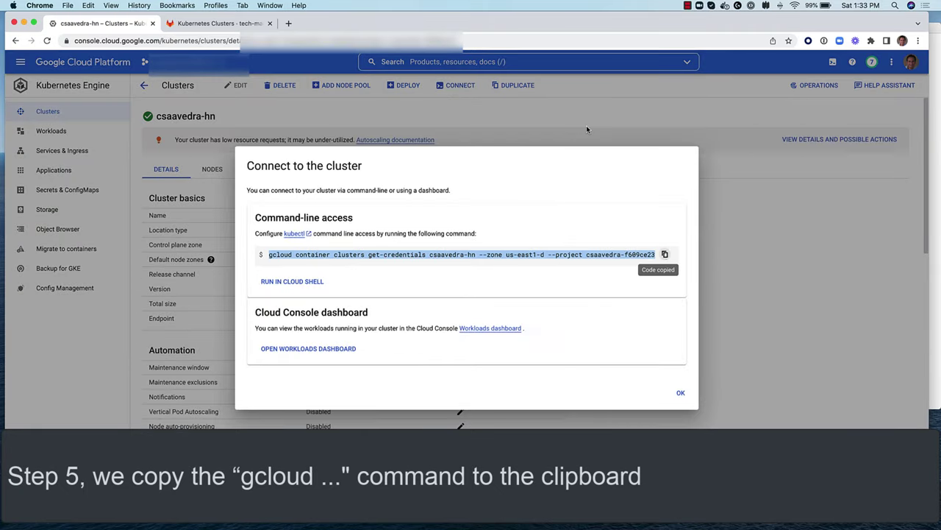
{"action": "left_click", "coordinate": [681, 394]}
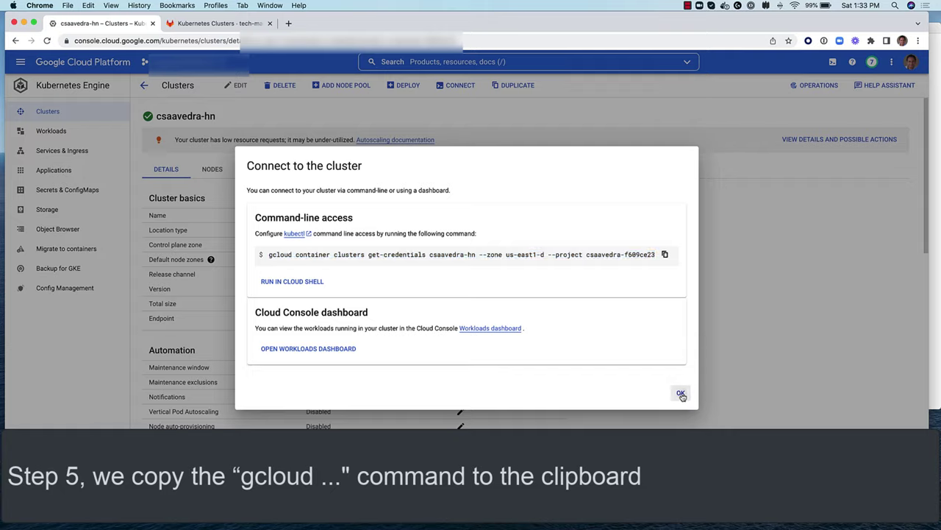
- Switch to Terminal and run the copied gcloud container clusters get-credentials command for the "-hn" cluster in zone us-east1-d
{"action": "left_click", "coordinate": [221, 22]}
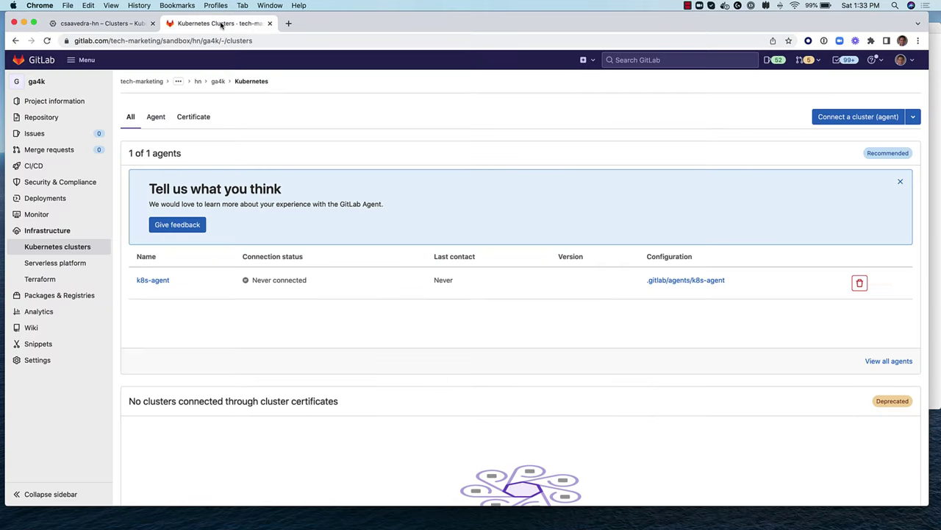
{"action": "left_click", "coordinate": [934, 104]}
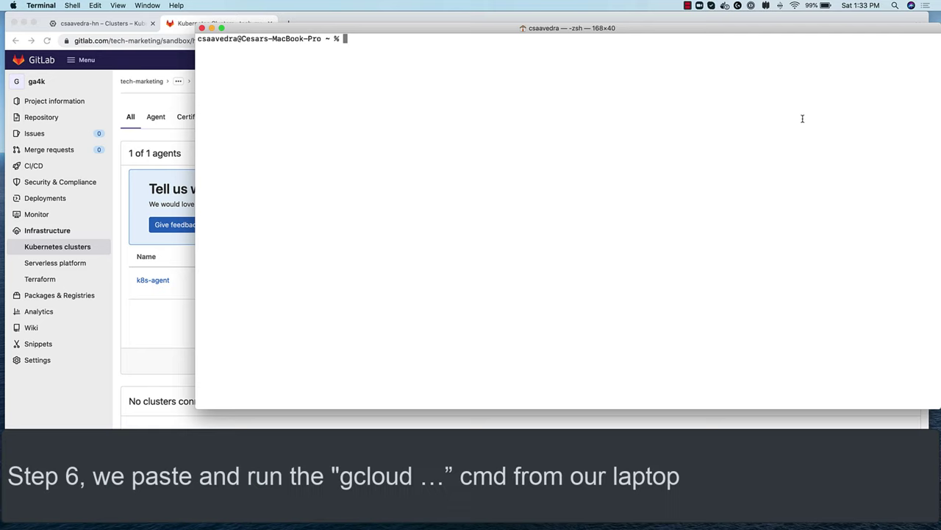
{"action": "key", "text": "super+v"}
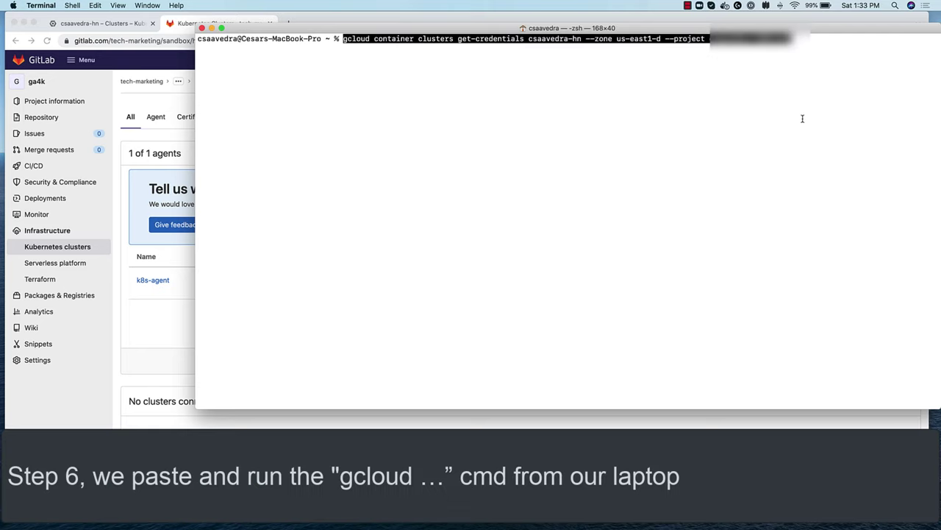
{"action": "key", "text": "Return"}
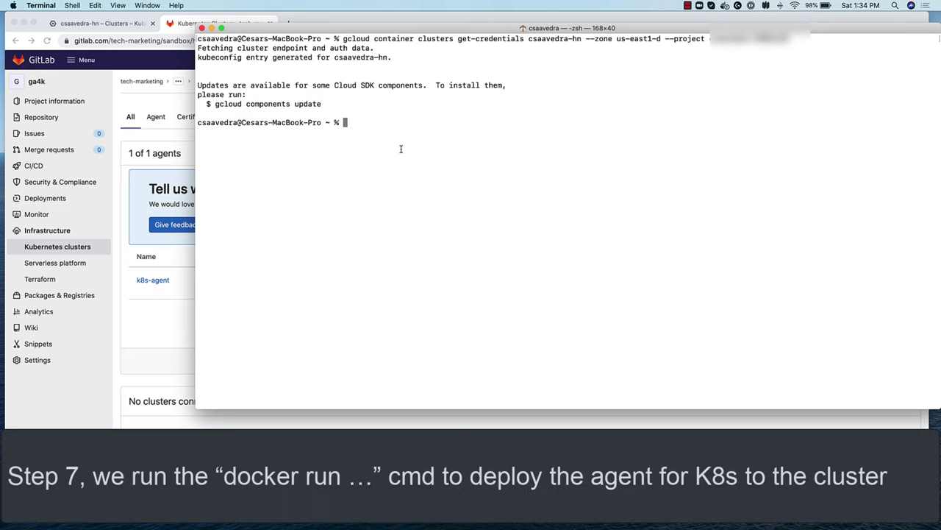
- Install the GitLab agent by running the copied docker run command containing the agent token, and run kubectl get pods --all-namespaces
{"action": "key", "text": "super+v"}
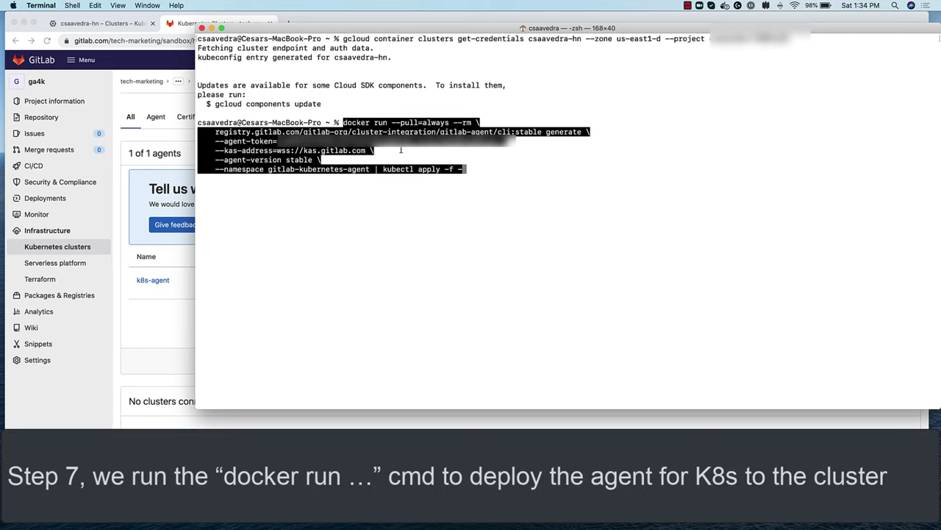
{"action": "key", "text": "Return"}
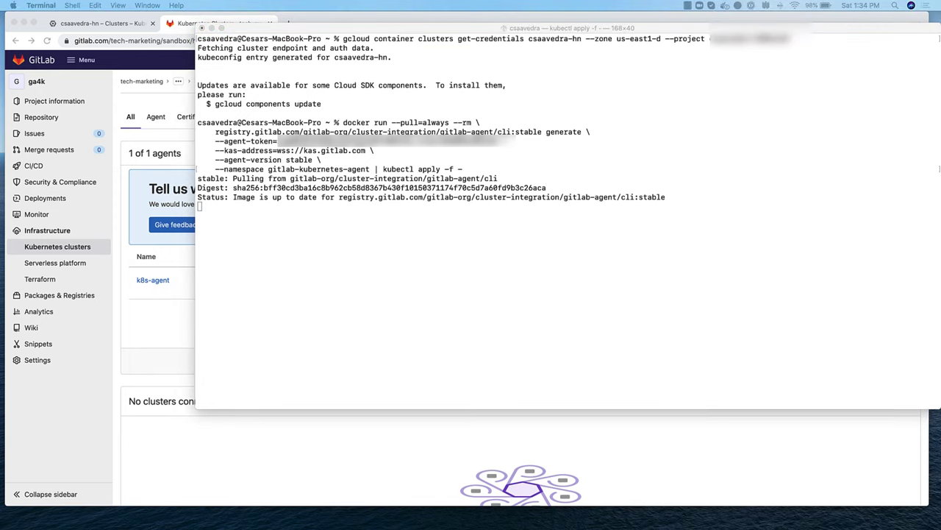
{"action": "key", "text": "super+v"}
{"action": "key", "text": "Return"}
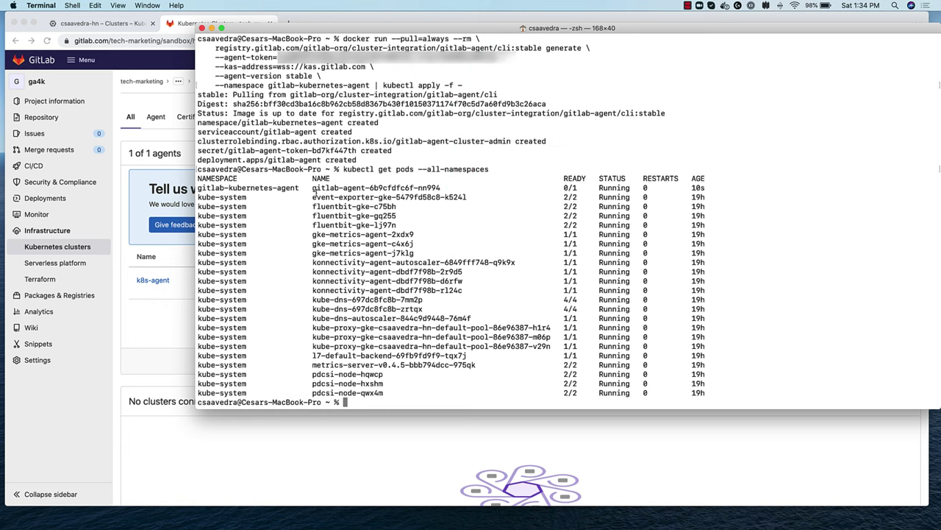
- Switch to GitLab in Chrome and start a new project in the hn group from the GitLab Cluster Management template
{"action": "left_click", "coordinate": [275, 431]}
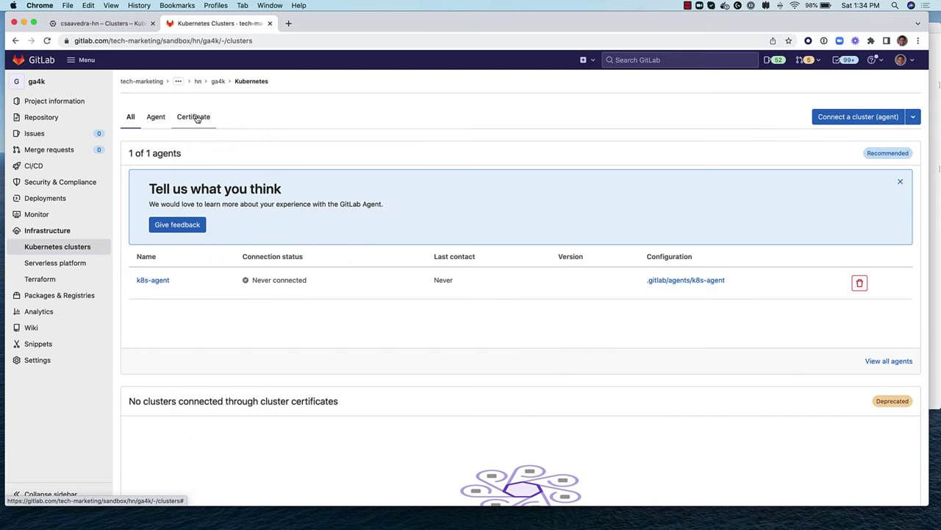
{"action": "left_click", "coordinate": [197, 82]}
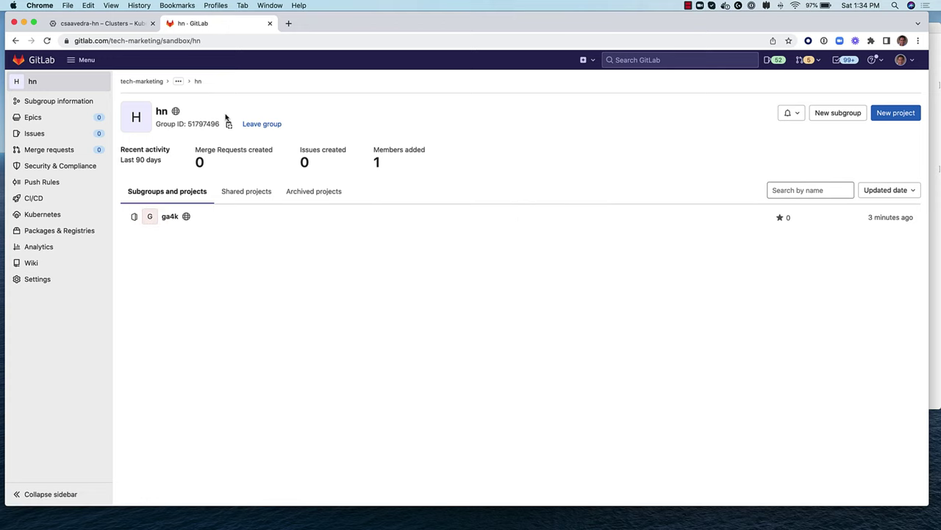
{"action": "left_click", "coordinate": [892, 115]}
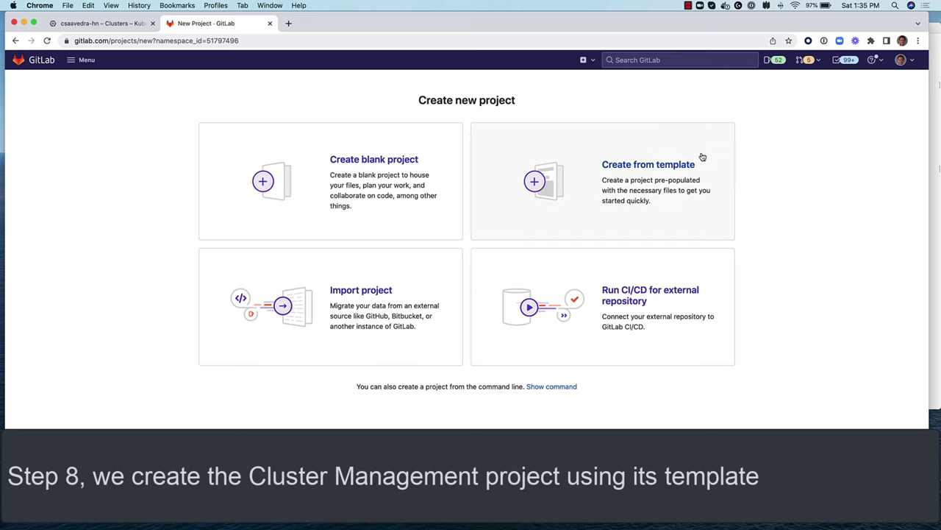
{"action": "left_click", "coordinate": [668, 167]}
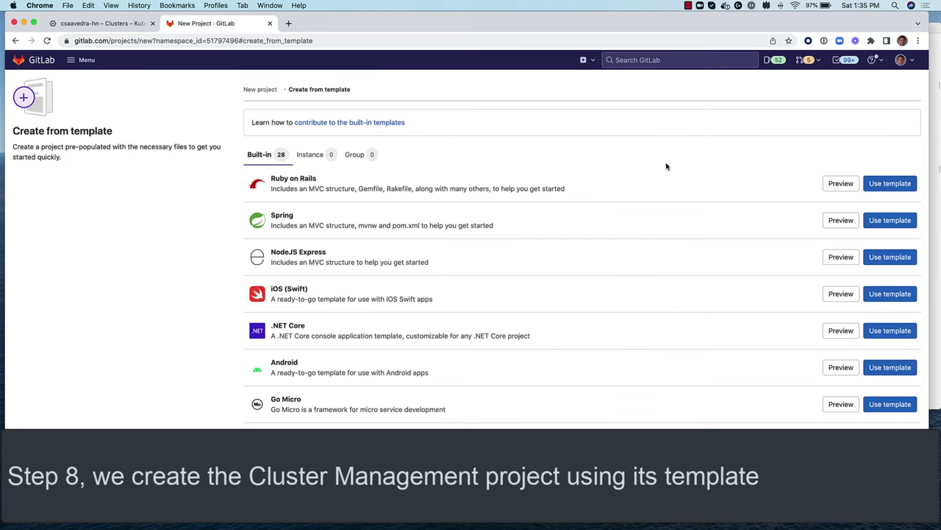
{"action": "scroll", "coordinate": [658, 232], "scroll_direction": "down", "scroll_amount": 15}
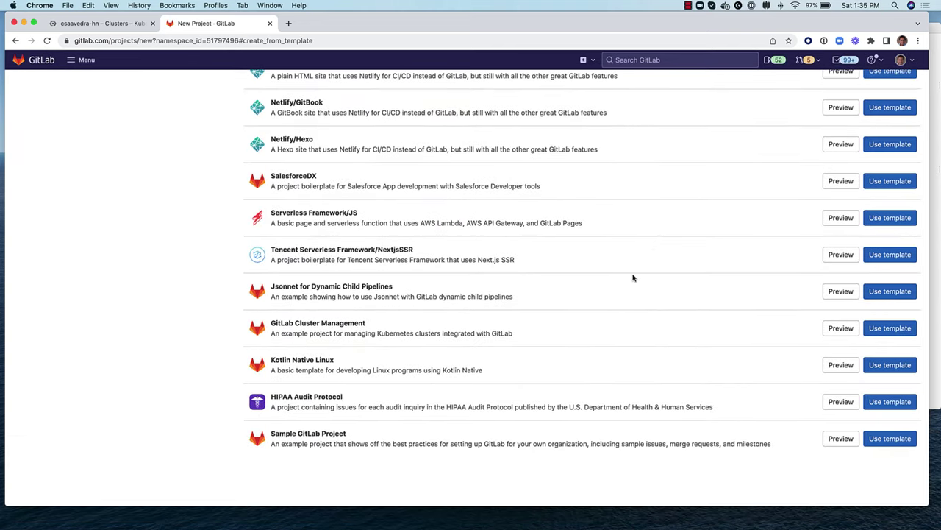
{"action": "left_click", "coordinate": [868, 333]}
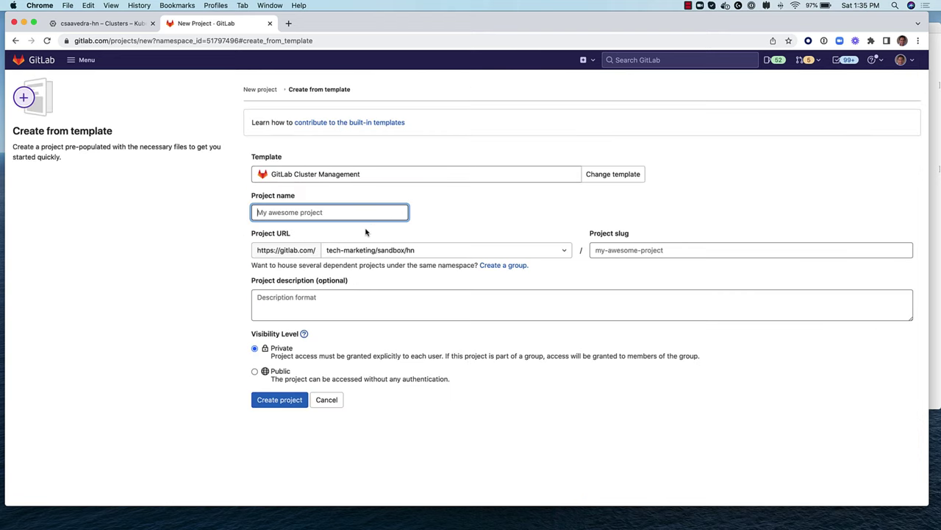
- Name the project cluster-management, set its visibility to Public and create it
{"action": "type", "text": "cluster"}
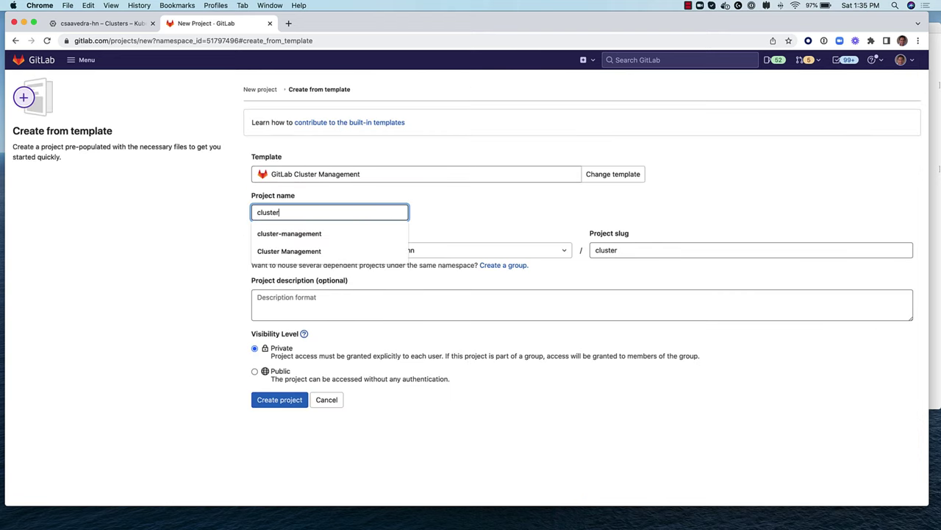
{"action": "type", "text": "-mana"}
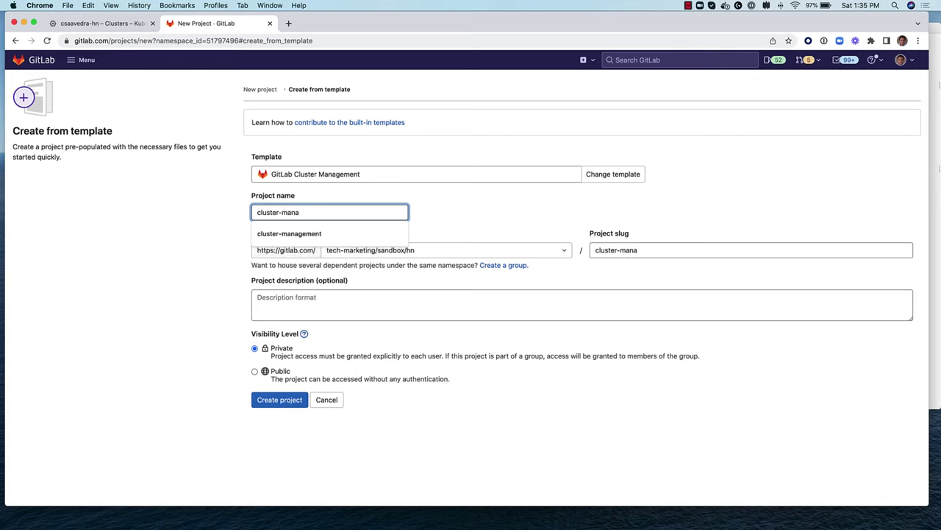
{"action": "type", "text": "gement"}
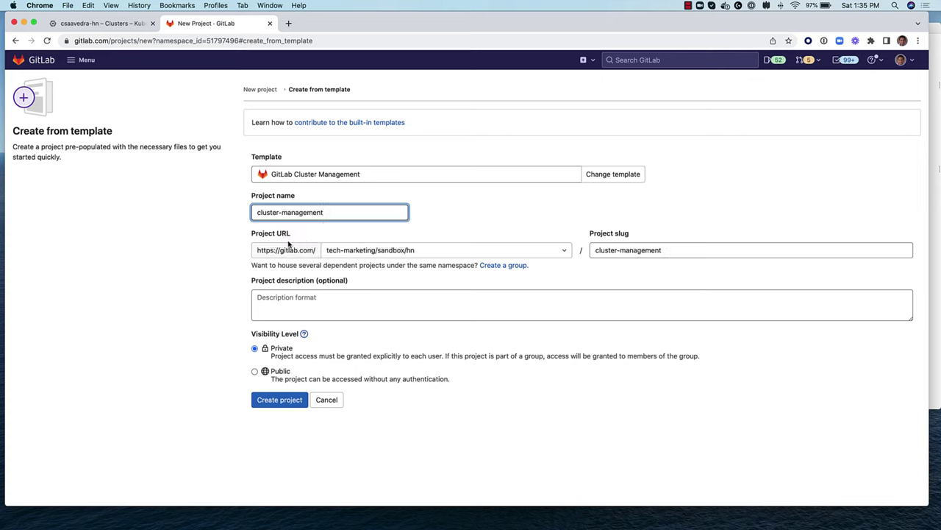
{"action": "left_click", "coordinate": [255, 375]}
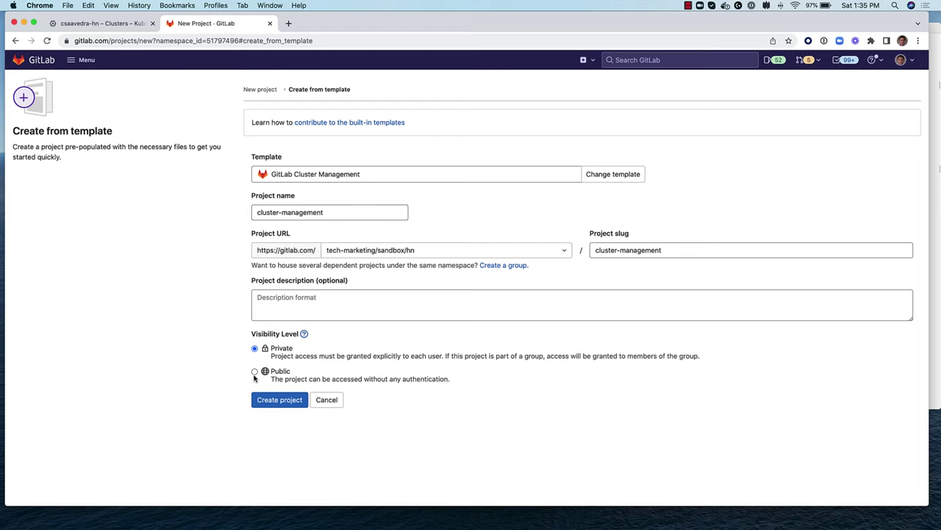
{"action": "left_click", "coordinate": [271, 403]}
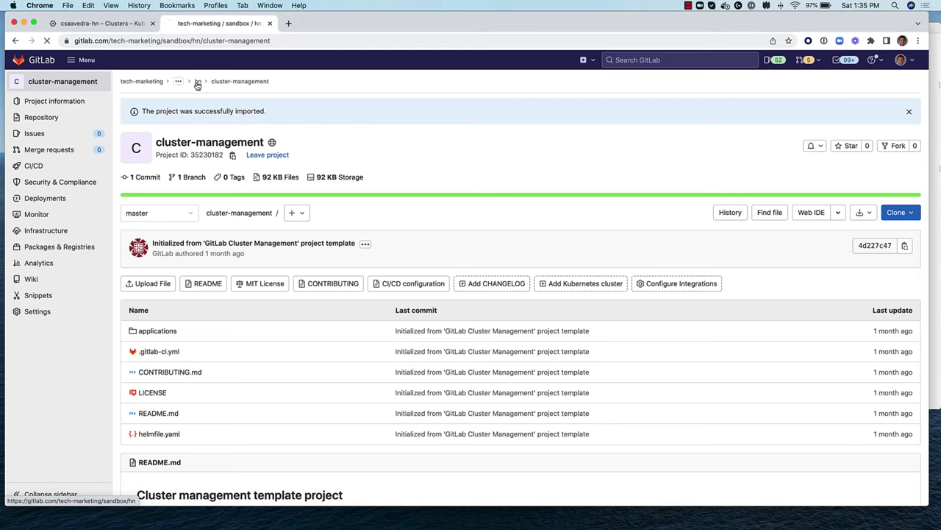
- In the hn group's CI/CD settings, add an unprotected variable KUBE_CONTEXT with the value tech-marketing/sandbox/hn/ga4k:k8s-agent
{"action": "left_click", "coordinate": [197, 84]}
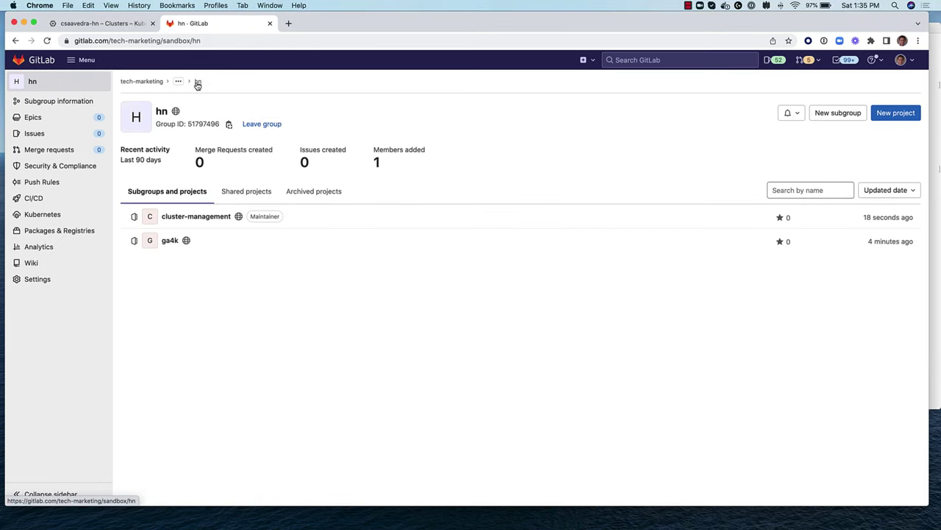
{"action": "mouse_move", "coordinate": [88, 280]}
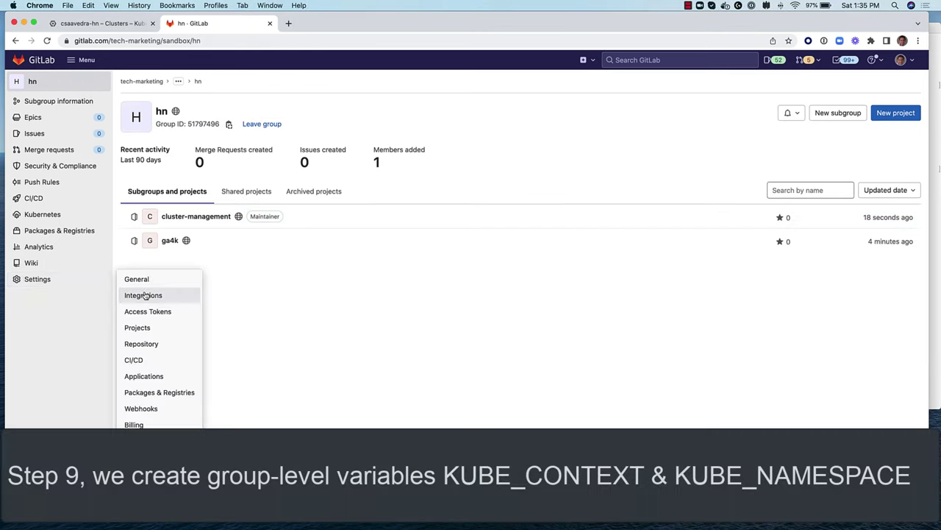
{"action": "left_click", "coordinate": [157, 361]}
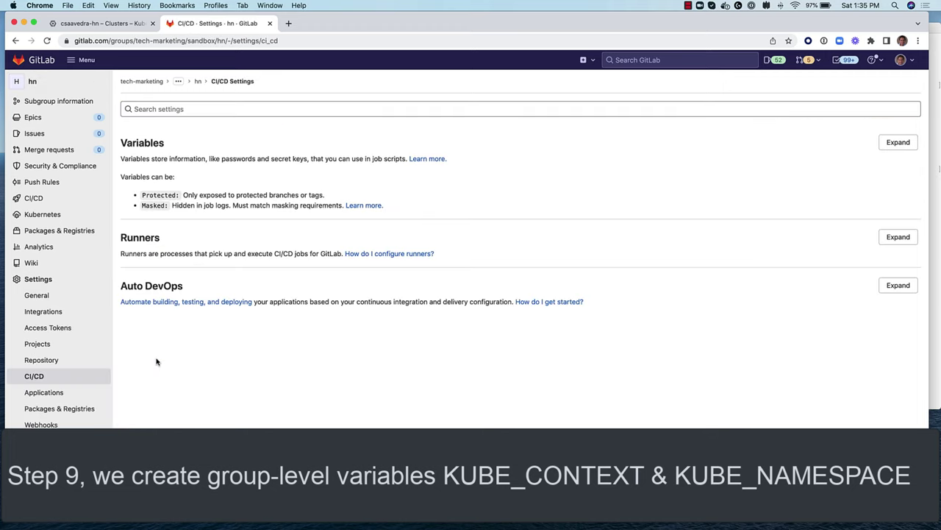
{"action": "left_click", "coordinate": [897, 142]}
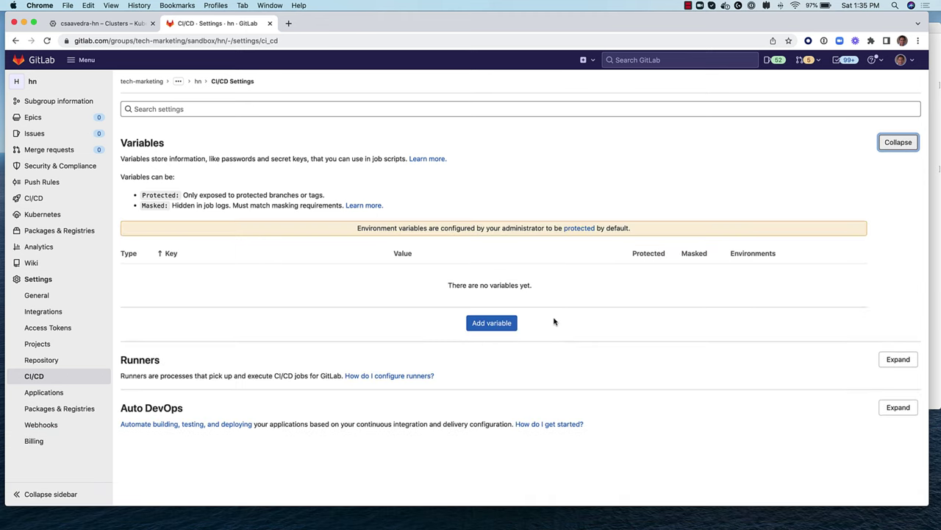
{"action": "left_click", "coordinate": [509, 324]}
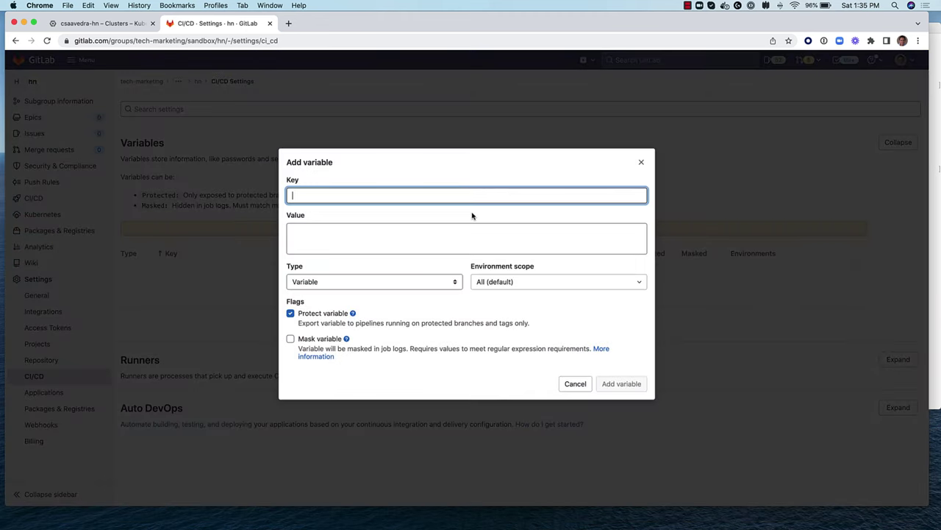
{"action": "type", "text": "KUBE_CONTEXT"}
{"action": "left_click", "coordinate": [431, 239]}
{"action": "type", "text": "tech-marketing/sandbox/hn/ga4k:k8s-agent"}
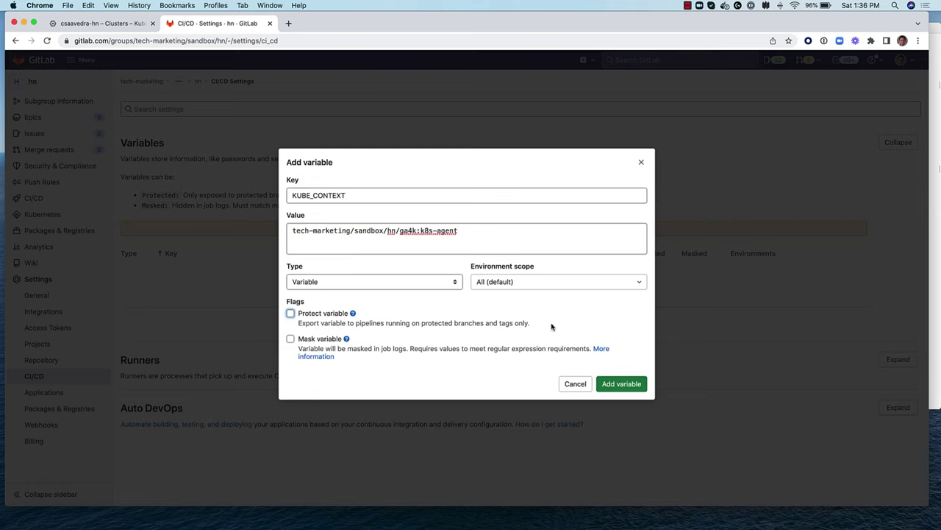
{"action": "left_click", "coordinate": [622, 384]}
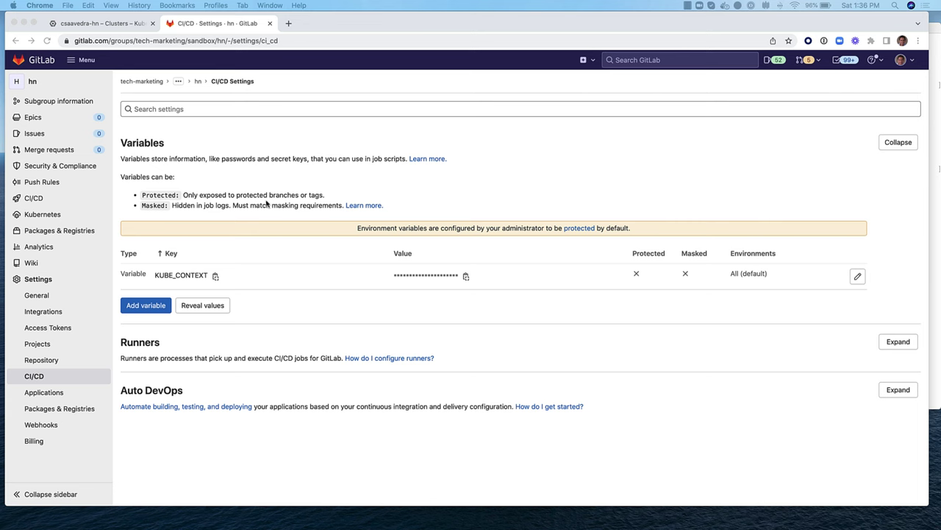
- Add an unprotected group variable KUBE_NAMESPACE with its namespace value to the hn group
{"action": "left_click", "coordinate": [158, 308]}
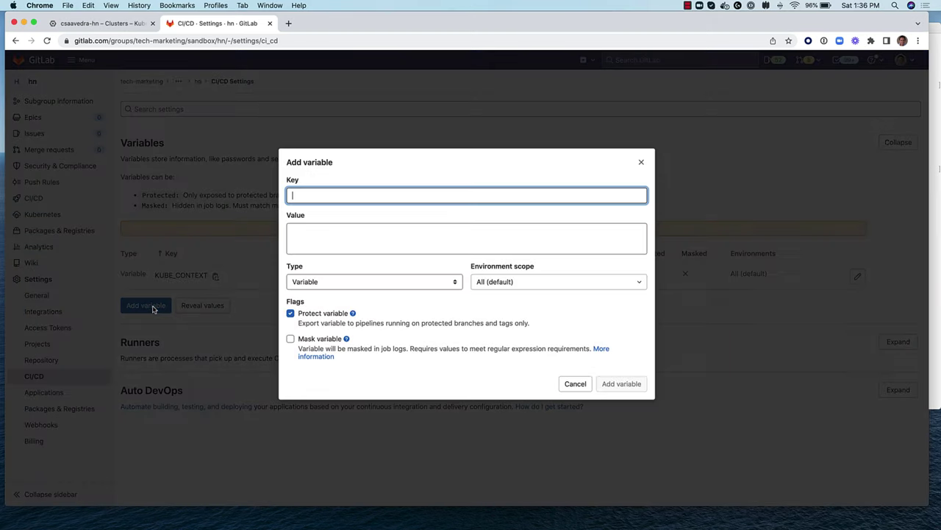
{"action": "left_click", "coordinate": [380, 194]}
{"action": "left_click", "coordinate": [322, 269]}
{"action": "key", "text": "Tab"}
{"action": "type", "text": "my-a"}
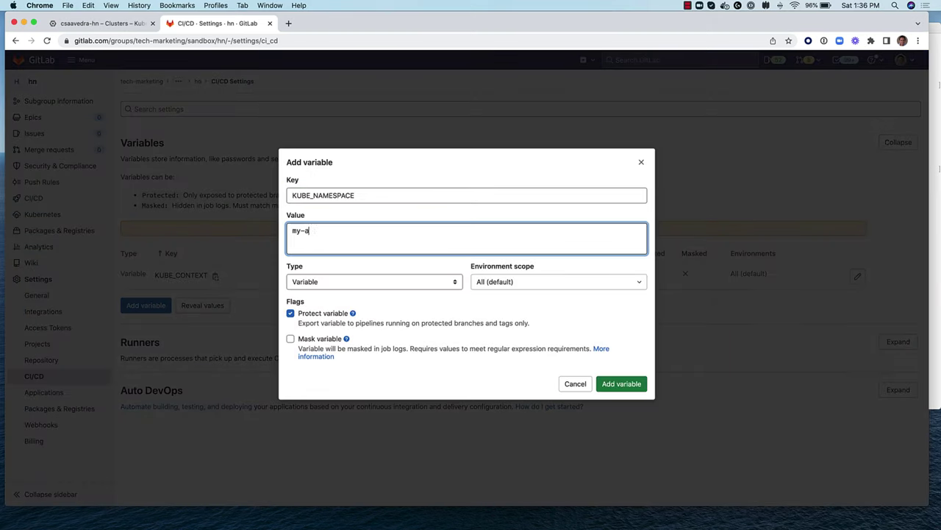
{"action": "left_click", "coordinate": [291, 315]}
{"action": "left_click", "coordinate": [622, 383]}
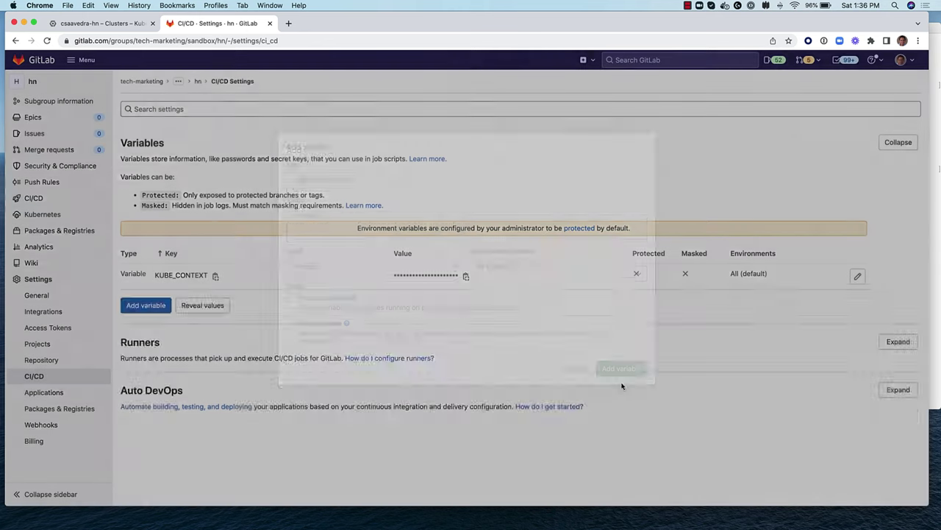
{"action": "key", "text": "super+Tab"}
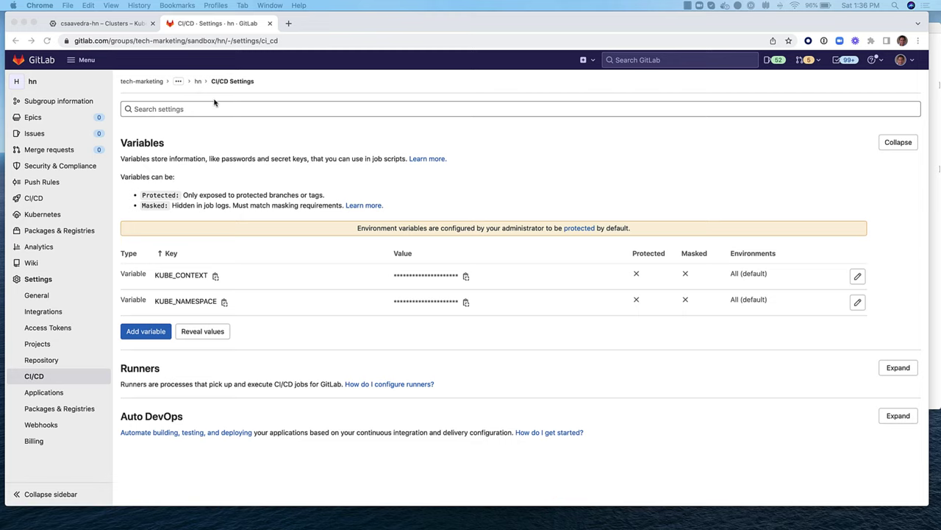
{"action": "key", "text": "super+Tab"}
- Open helmfile.yaml from the cluster-management project in the hn group for editing
{"action": "left_click", "coordinate": [198, 82]}
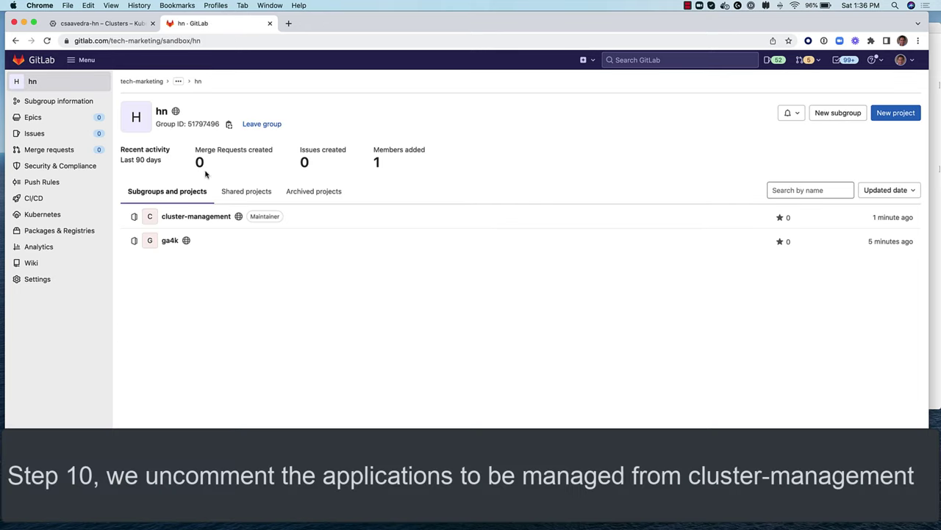
{"action": "left_click", "coordinate": [196, 216]}
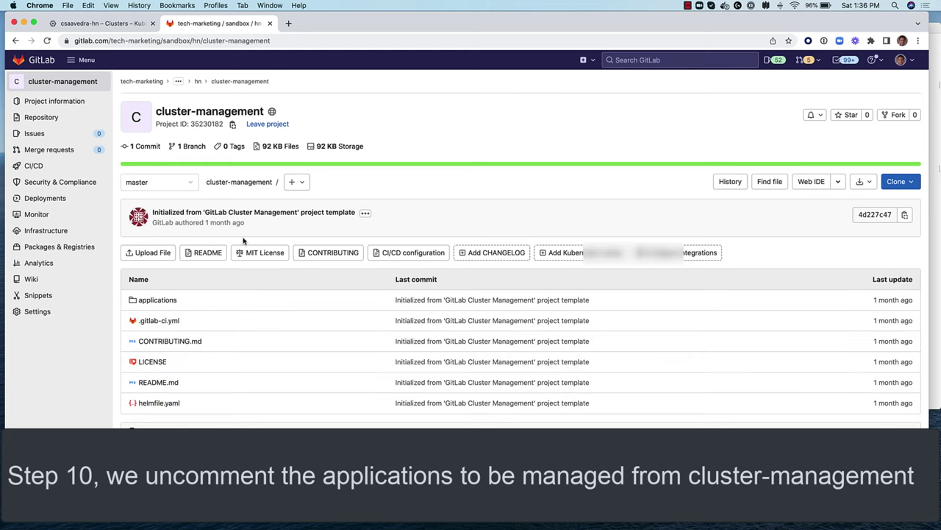
{"action": "left_click", "coordinate": [175, 404]}
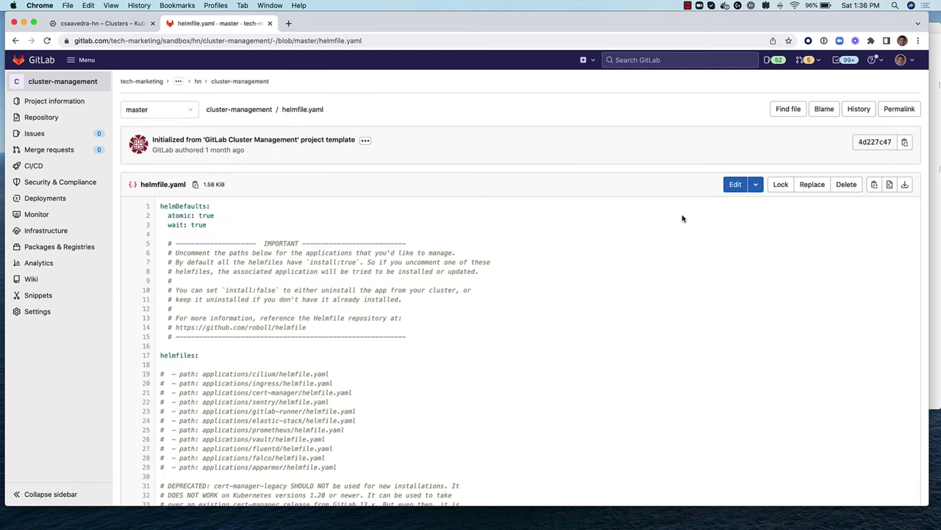
{"action": "left_click", "coordinate": [733, 186]}
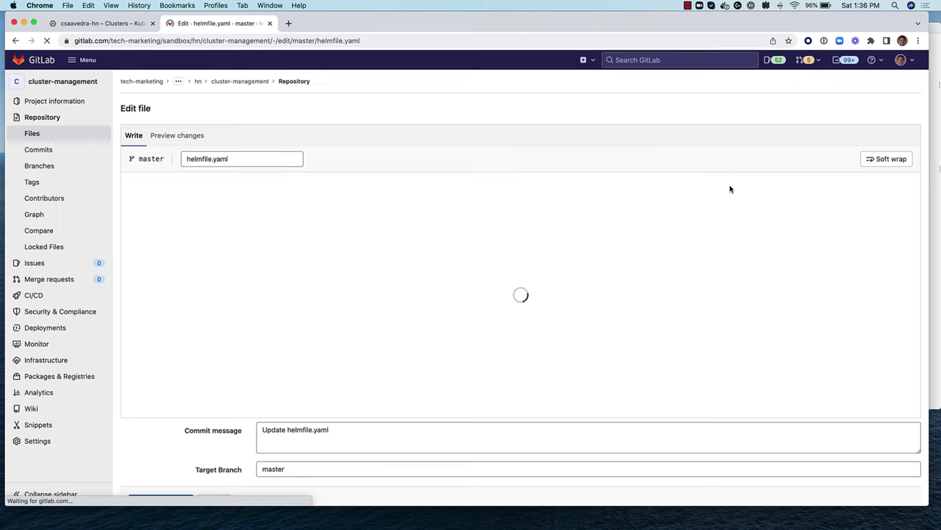
- Uncomment the ingress, cert-manager and prometheus paths in helmfile.yaml and commit the change to master
{"action": "scroll", "coordinate": [492, 264], "scroll_direction": "down", "scroll_amount": 5}
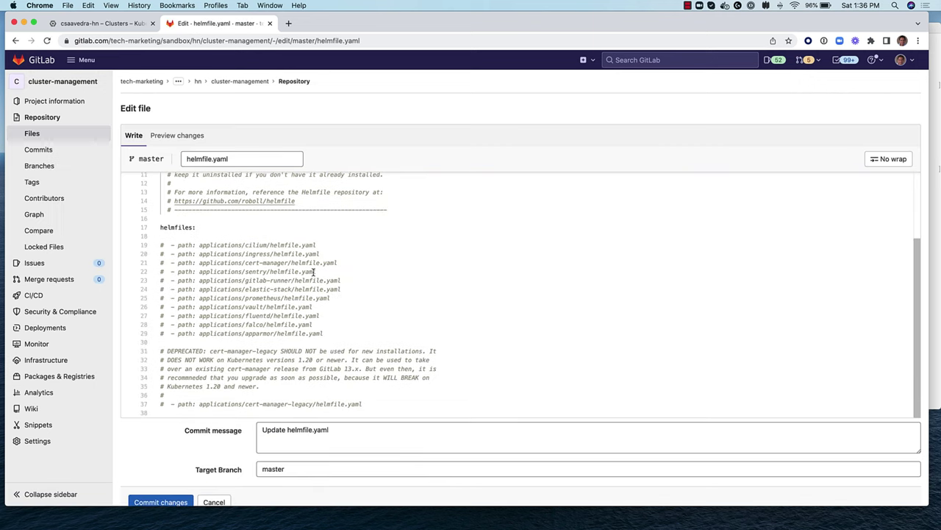
{"action": "left_click", "coordinate": [163, 255]}
{"action": "key", "text": "BackSpace"}
{"action": "left_click", "coordinate": [163, 264]}
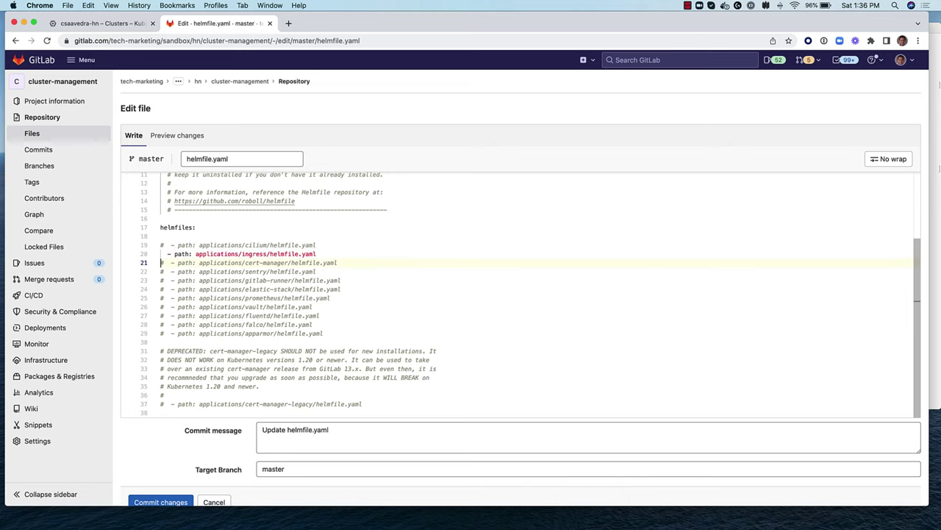
{"action": "key", "text": "BackSpace"}
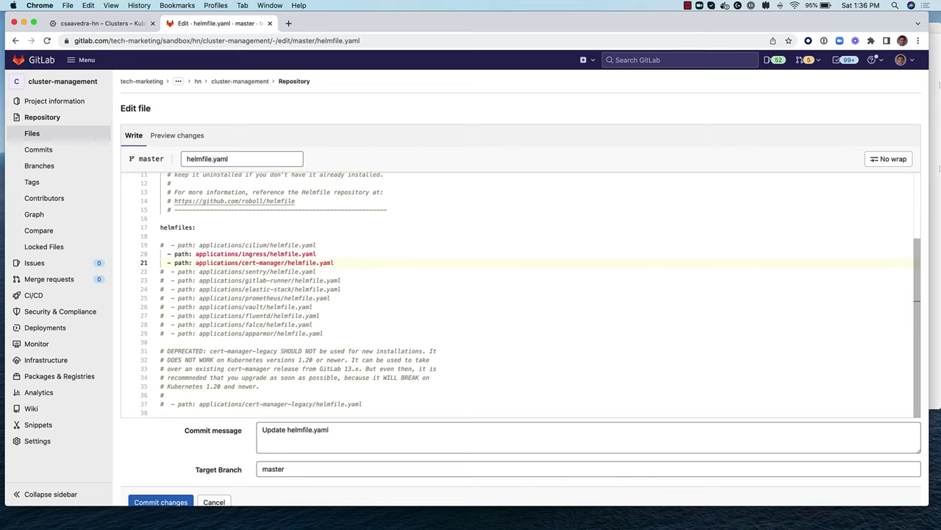
{"action": "key", "text": "Down"}
{"action": "key", "text": "Down"}
{"action": "key", "text": "BackSpace"}
{"action": "scroll", "coordinate": [175, 432], "scroll_direction": "down", "scroll_amount": 1}
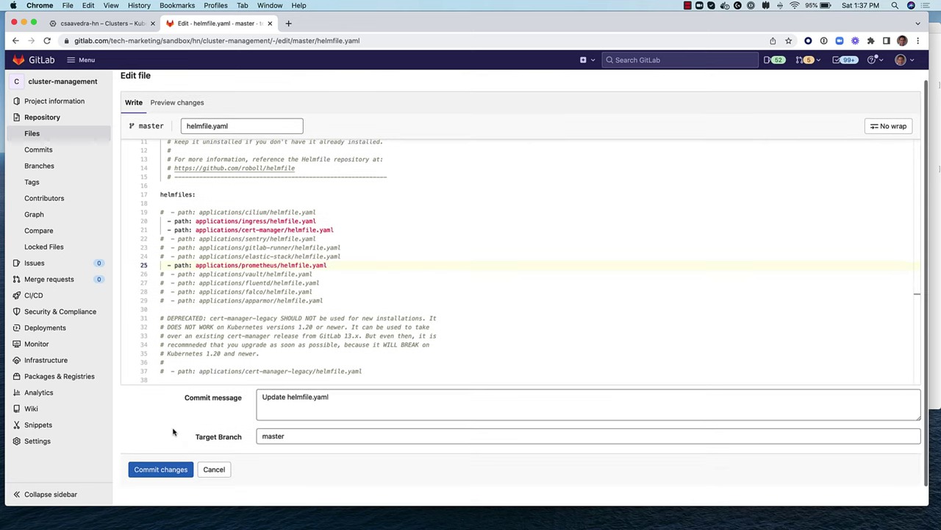
{"action": "left_click", "coordinate": [161, 469]}
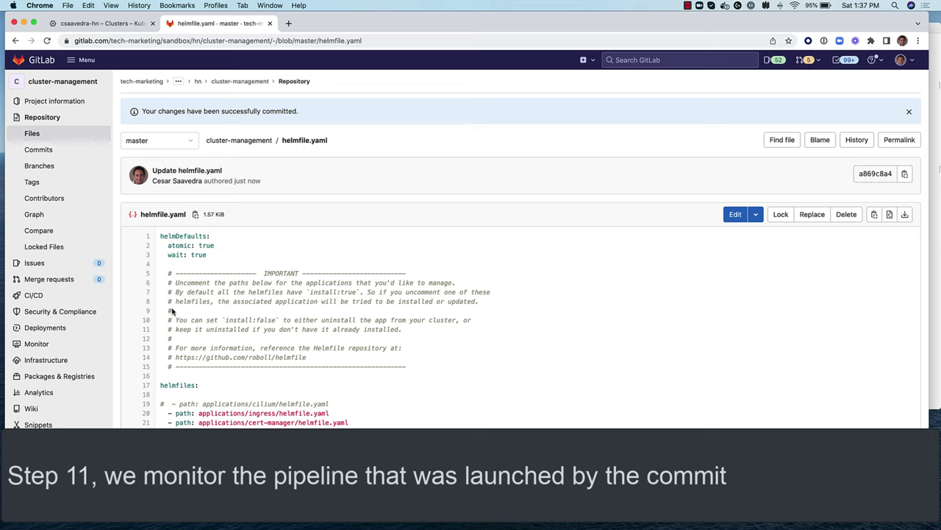
- Open the cluster-management pipeline launched by the helmfile.yaml commit and check its test and deploy jobs
{"action": "mouse_move", "coordinate": [106, 302]}
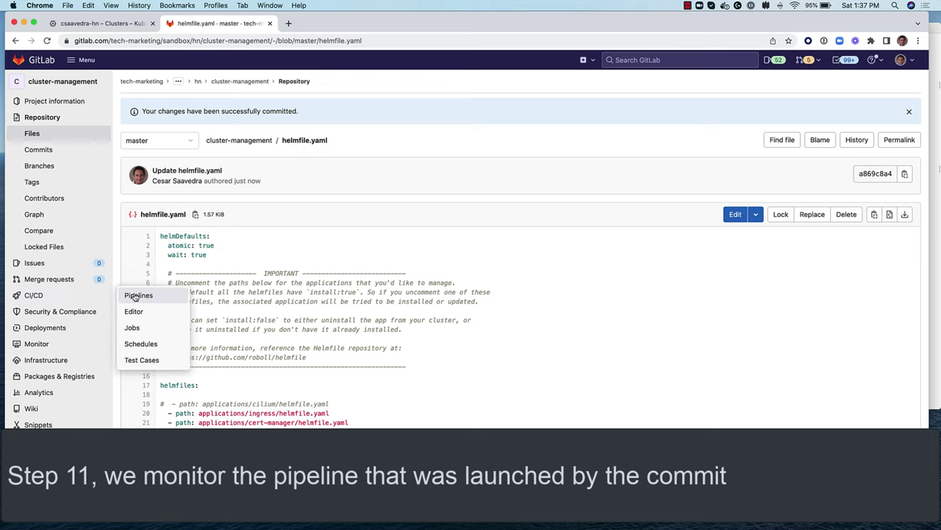
{"action": "left_click", "coordinate": [135, 295]}
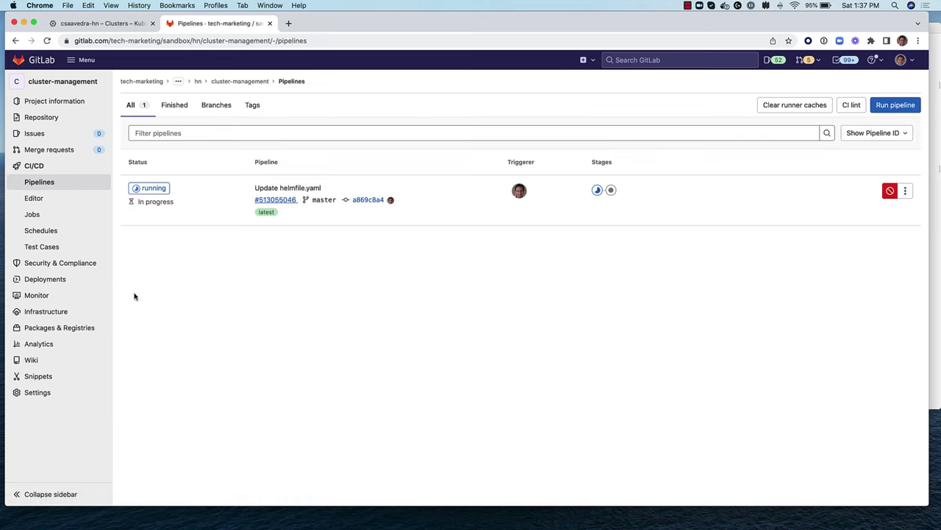
{"action": "left_click", "coordinate": [156, 190]}
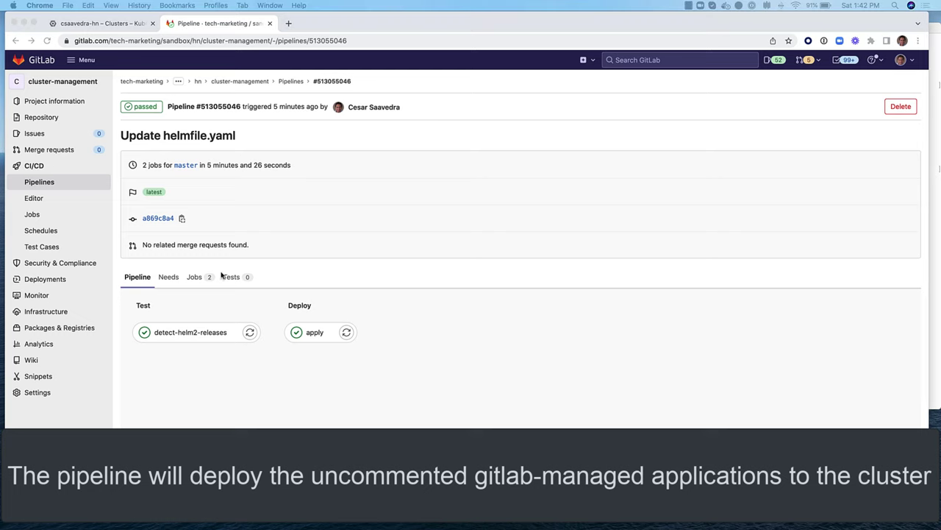
{"action": "left_click", "coordinate": [571, 322]}
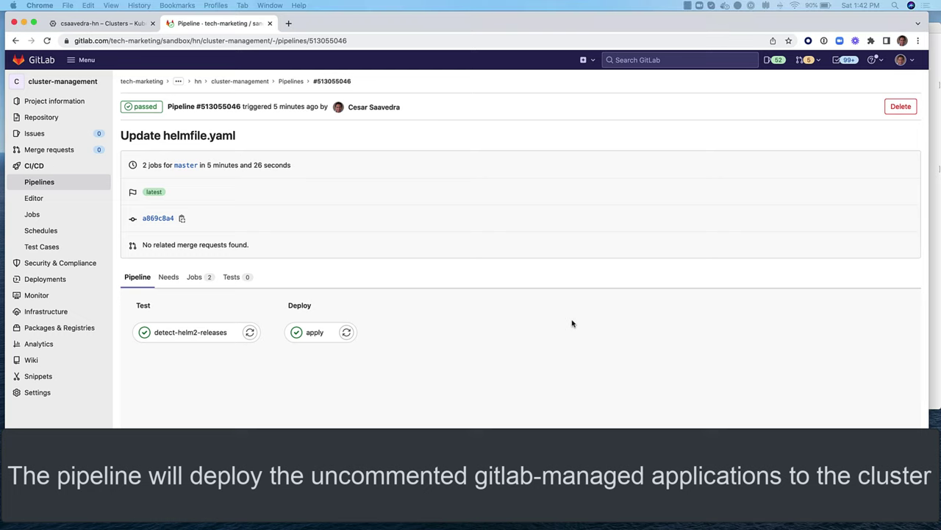
- Switch to Terminal and list the cluster's pods with kubectl get pods --all-namespaces
{"action": "left_click", "coordinate": [932, 178]}
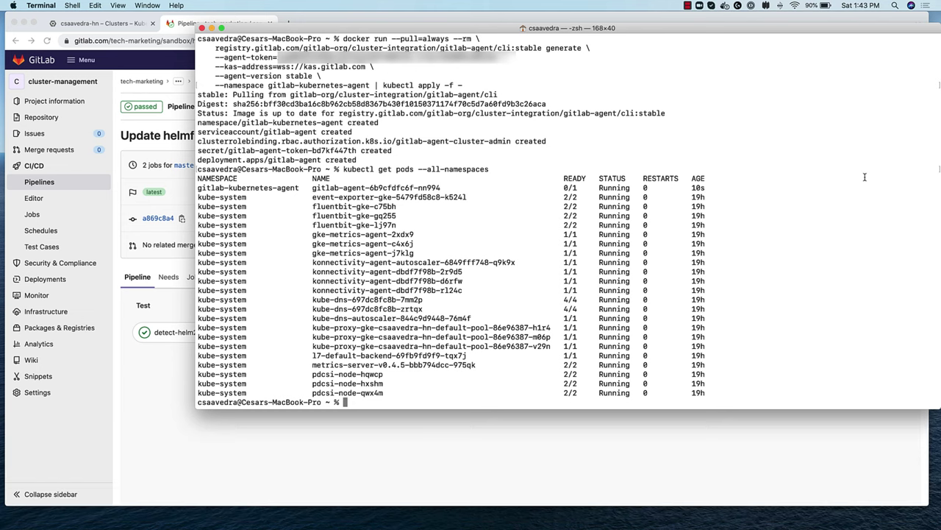
{"action": "key", "text": "Up"}
{"action": "key", "text": "Return"}
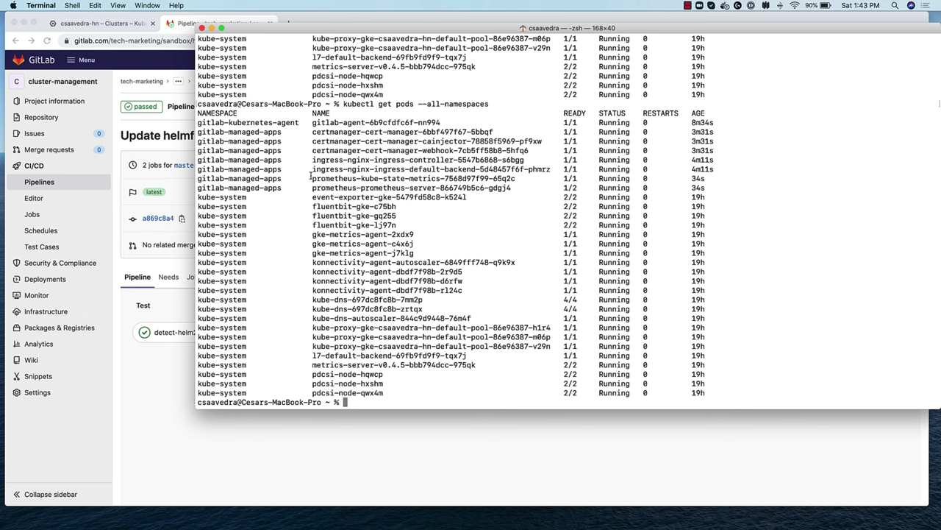
- Run kubectl --namespace gitlab-managed-apps get services -o wide -w ingress-nginx-ingress-controller, copy the external IP address and stop the watch
{"action": "type", "text": "kubectl --namespace gitlab-managed-apps get services -o wide -w ingress-nginx-ingress-controller"}
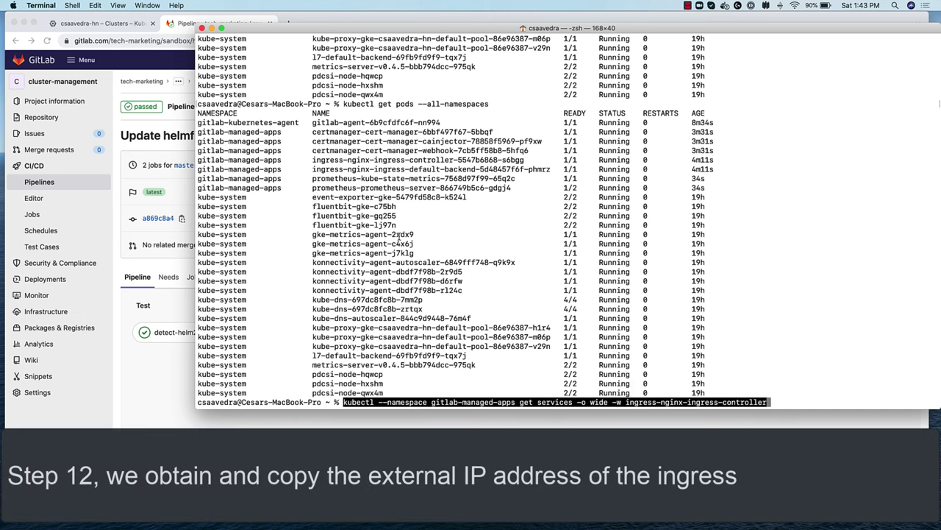
{"action": "key", "text": "Return"}
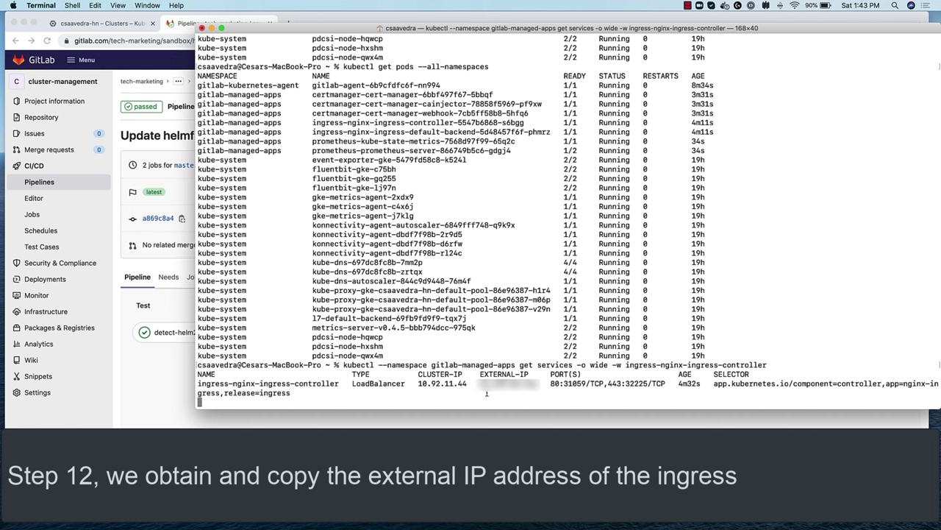
{"action": "left_click_drag", "start_coordinate": [538, 383], "coordinate": [482, 383]}
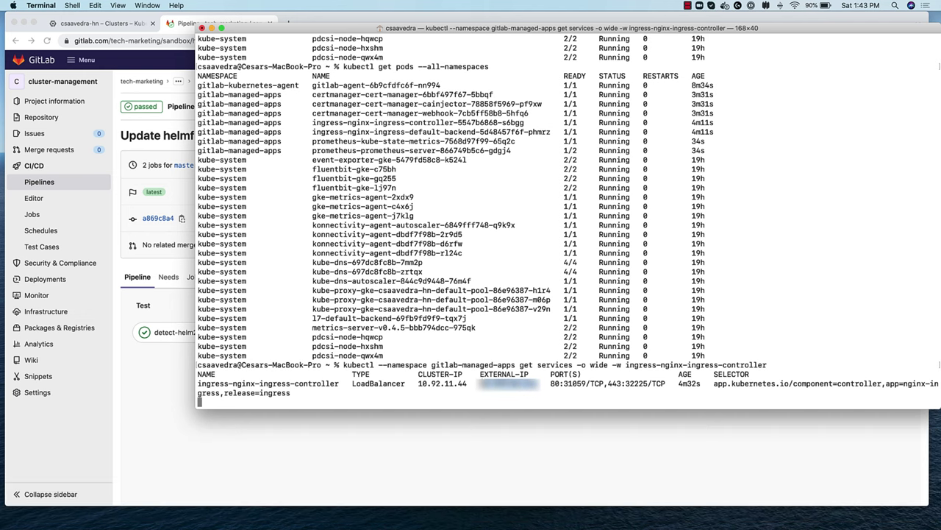
{"action": "key", "text": "ctrl+c"}
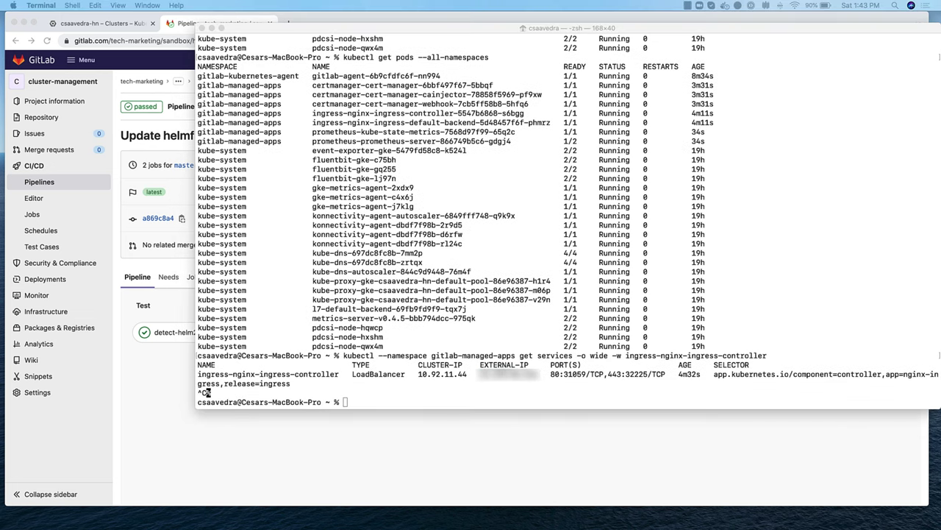
- Switch back to Chrome and show the variables in the hn group's CI/CD settings
{"action": "left_click", "coordinate": [151, 372]}
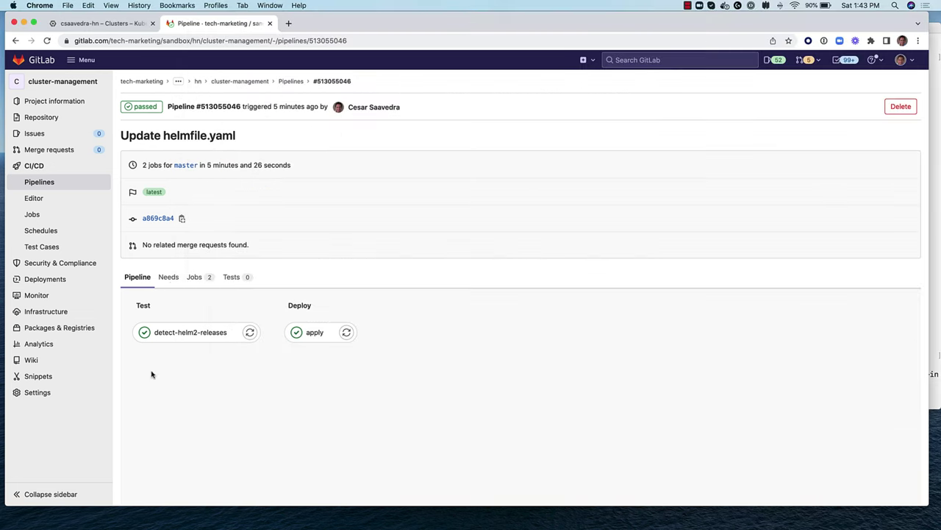
{"action": "left_click", "coordinate": [198, 83]}
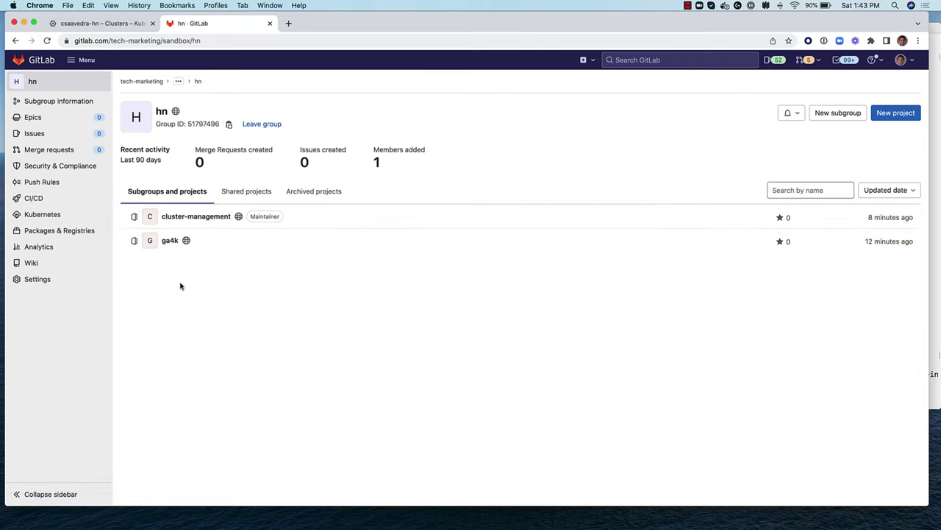
{"action": "mouse_move", "coordinate": [88, 287]}
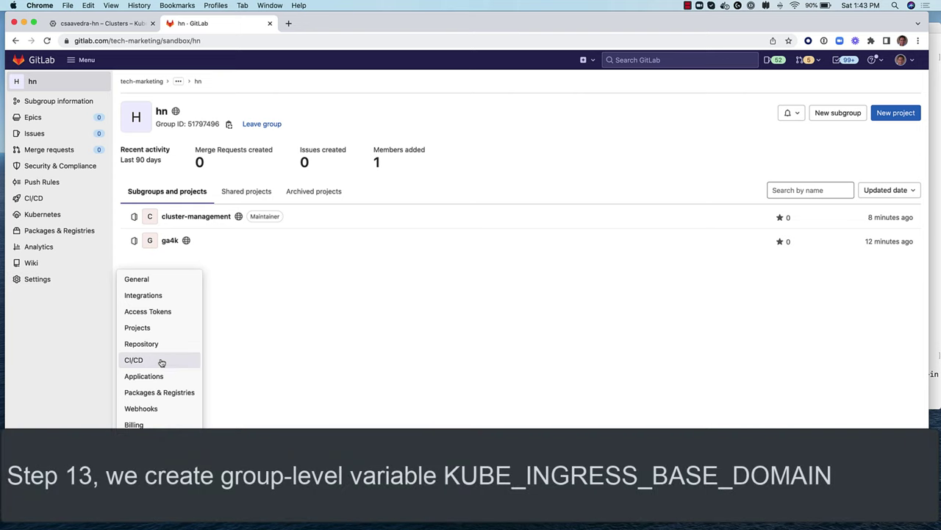
{"action": "left_click", "coordinate": [162, 361]}
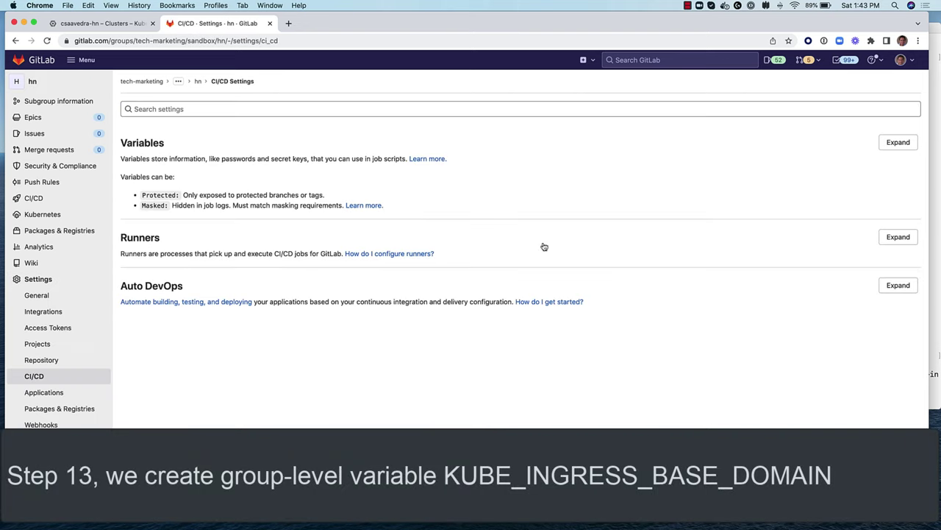
{"action": "left_click", "coordinate": [899, 144]}
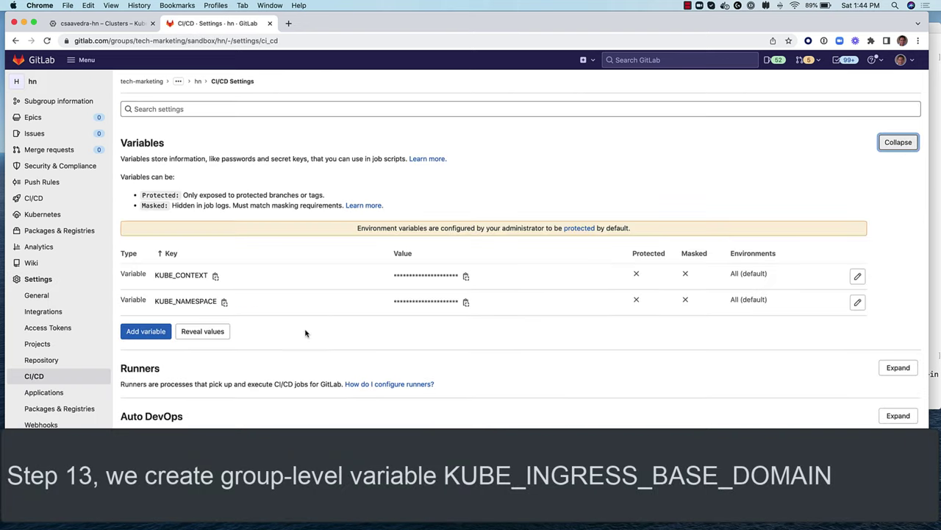
- Add an unprotected group variable KUBE_INGRESS_BASE_DOMAIN whose value is the ingress's external IP address followed by .nip.io
{"action": "left_click", "coordinate": [156, 335]}
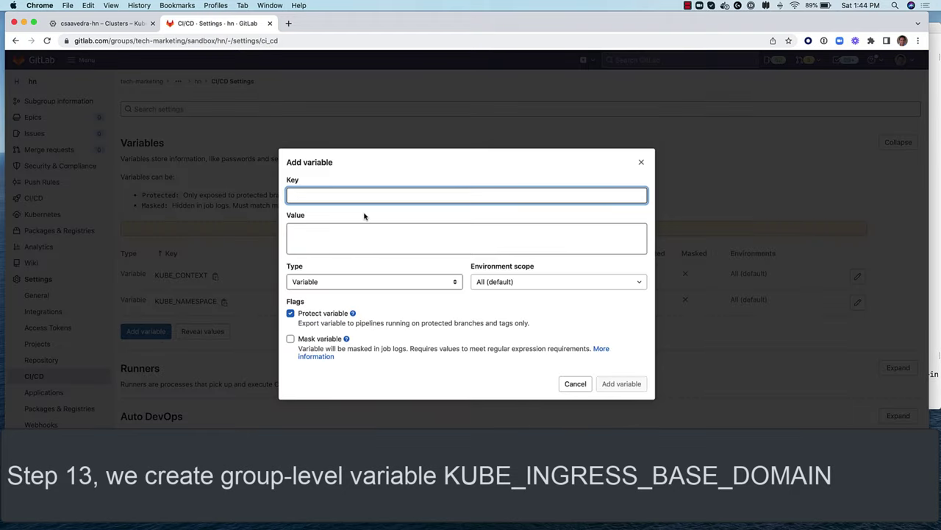
{"action": "key", "text": "super+v"}
{"action": "left_click", "coordinate": [366, 242]}
{"action": "key", "text": "super+v"}
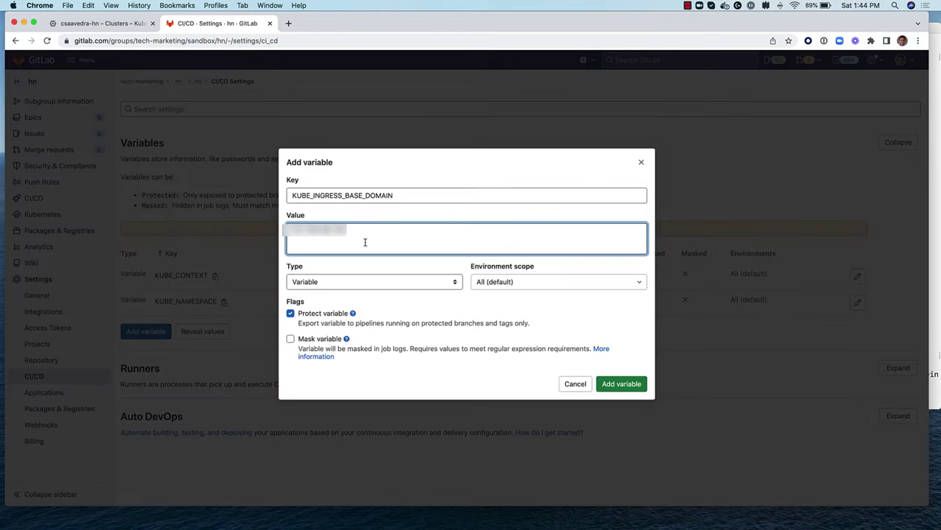
{"action": "type", "text": ".nip"}
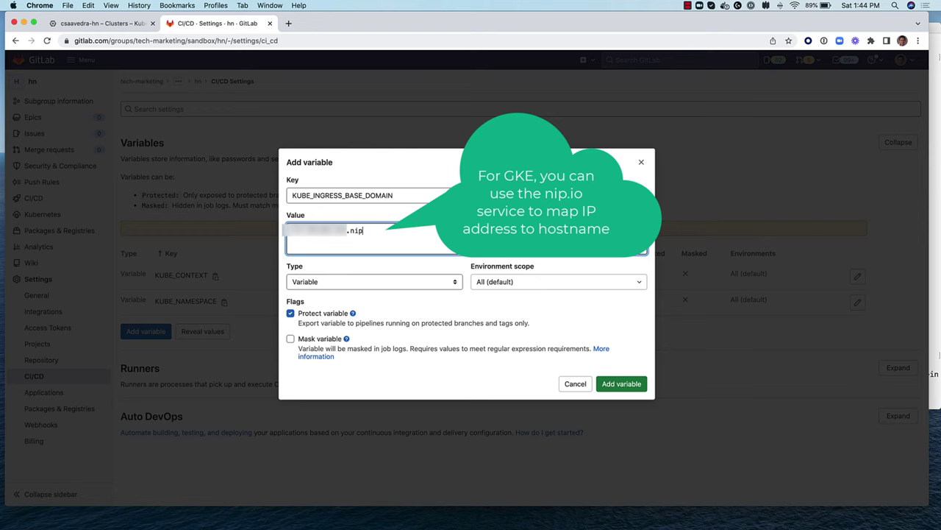
{"action": "type", "text": ".io"}
{"action": "left_click", "coordinate": [290, 314]}
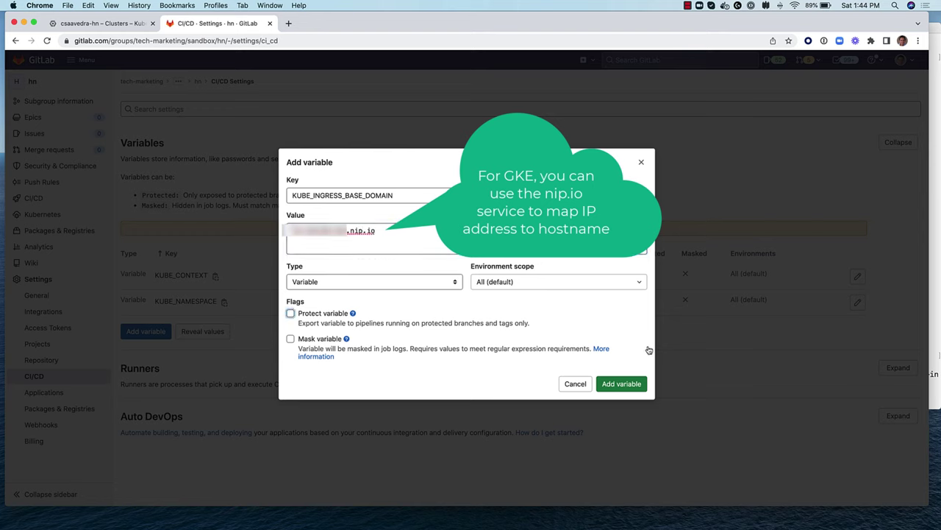
{"action": "left_click", "coordinate": [627, 384]}
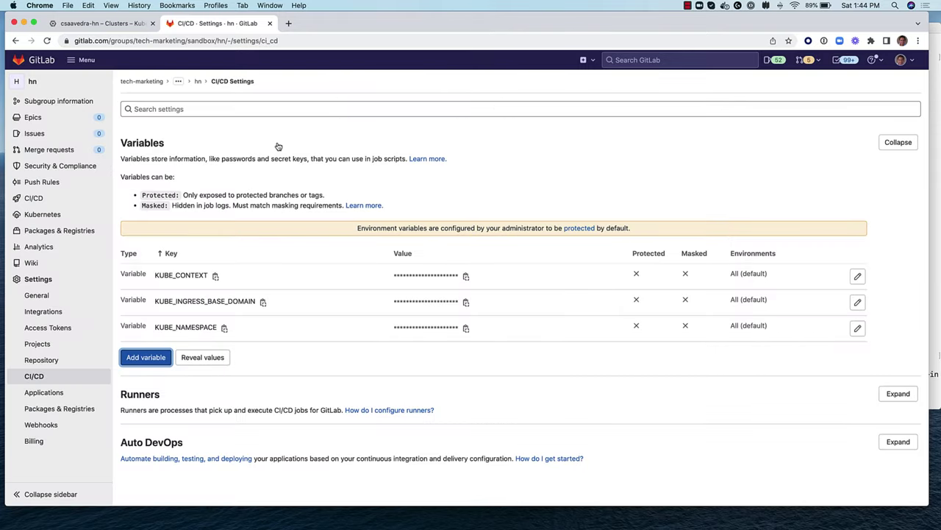
- Start a new project in the hn group from the built-in Spring template
{"action": "left_click", "coordinate": [198, 83]}
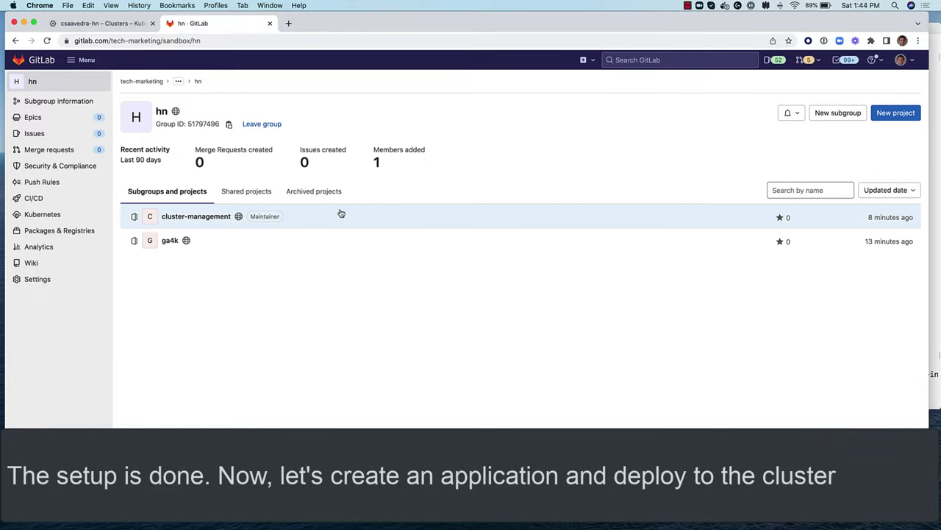
{"action": "left_click", "coordinate": [897, 119]}
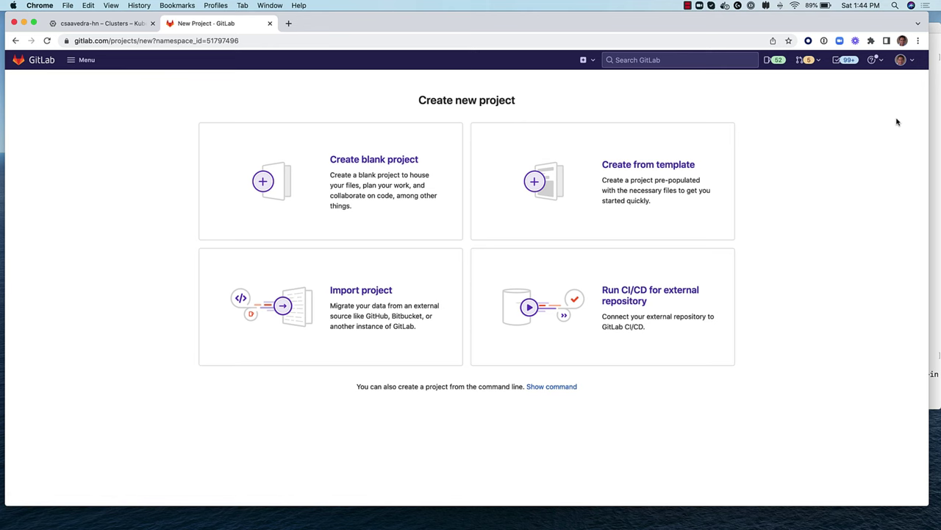
{"action": "left_click", "coordinate": [681, 166]}
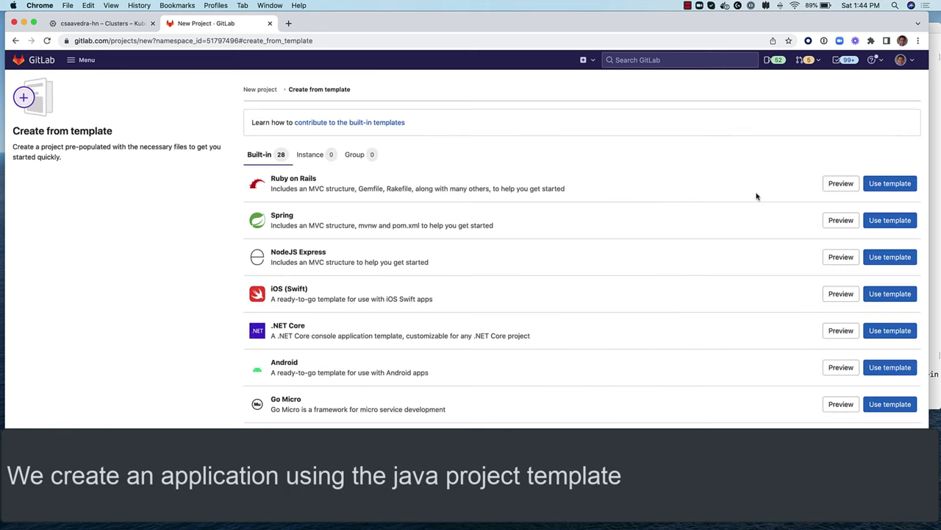
{"action": "left_click", "coordinate": [890, 220]}
- Name the project java-example, set its visibility to Public and create it
{"action": "type", "text": "j"}
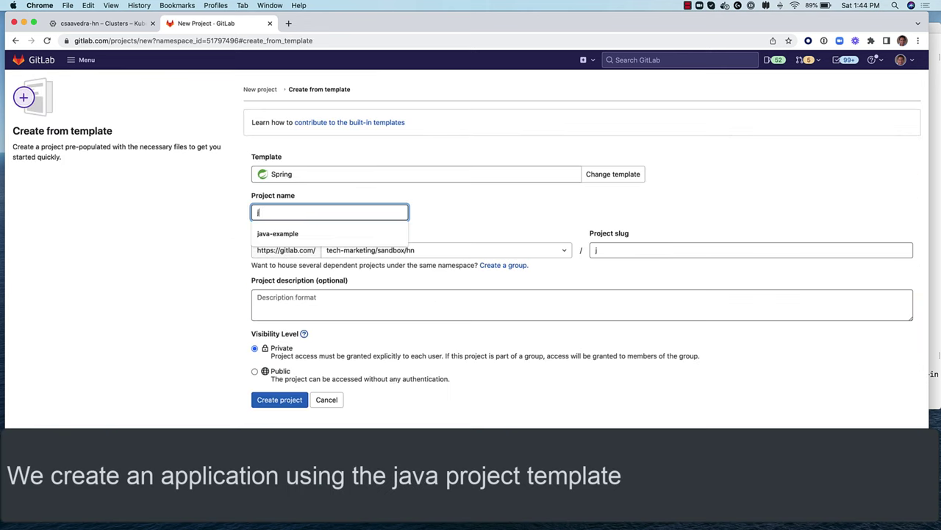
{"action": "type", "text": "ava"}
{"action": "left_click", "coordinate": [265, 234]}
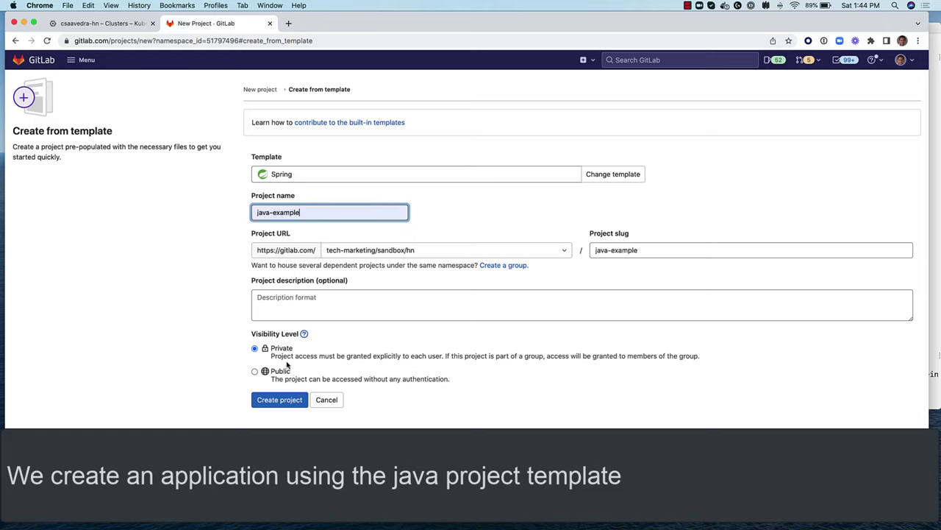
{"action": "left_click", "coordinate": [255, 372]}
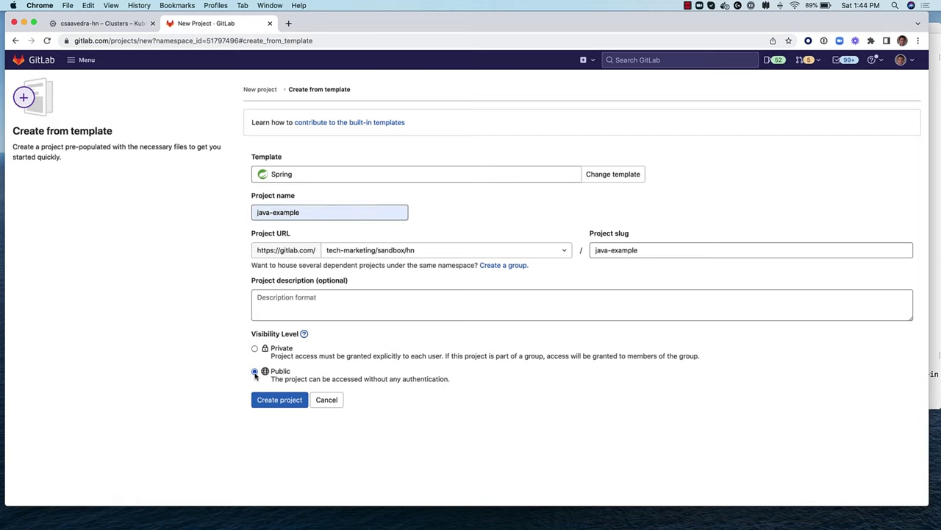
{"action": "left_click", "coordinate": [284, 400]}
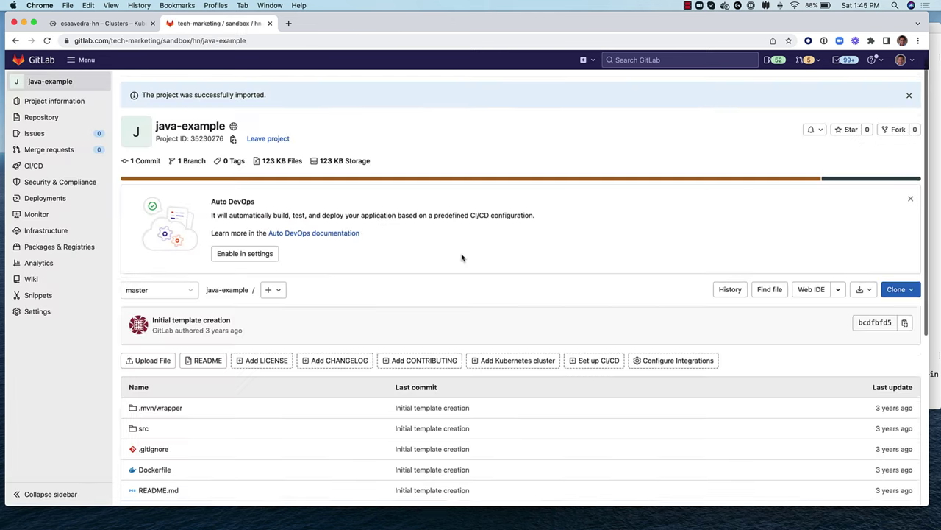
- Start a new file named .gitlab-ci.yml in the root directory of java-example's master branch
{"action": "scroll", "coordinate": [463, 256], "scroll_direction": "down", "scroll_amount": 4}
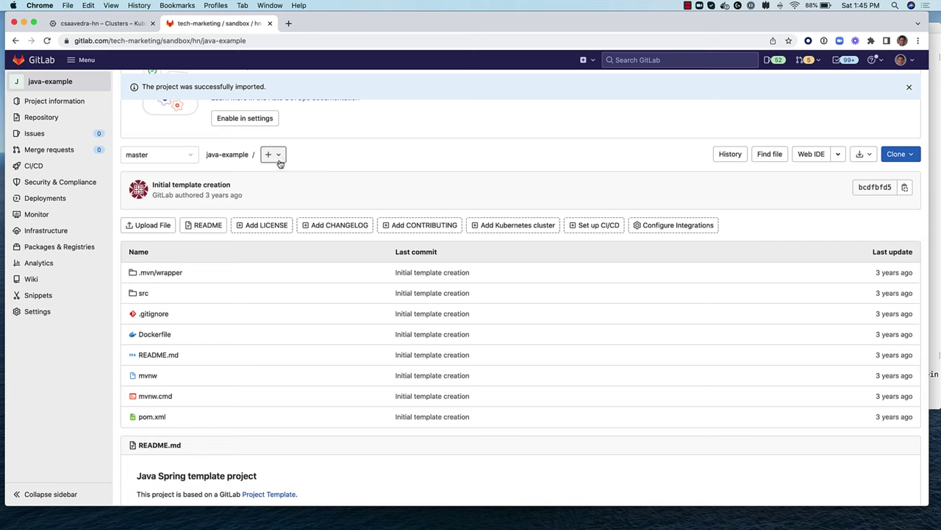
{"action": "left_click", "coordinate": [276, 156]}
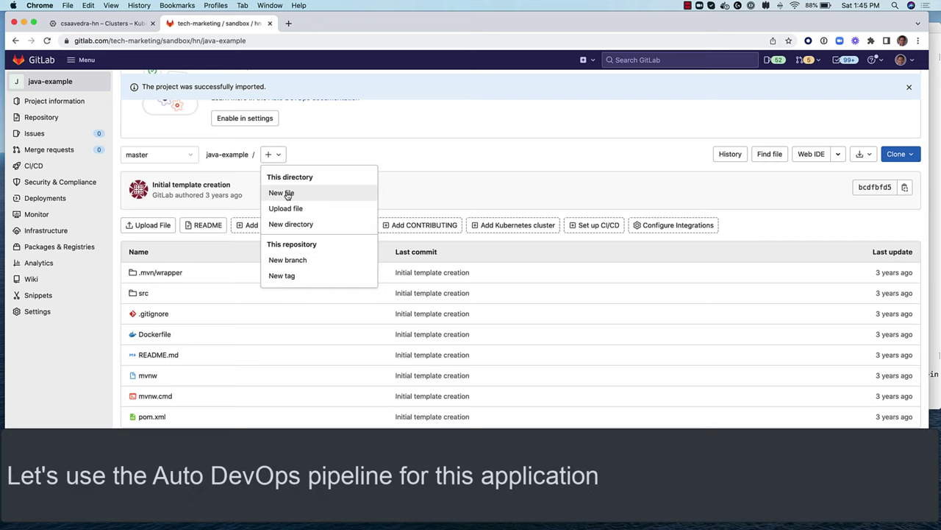
{"action": "left_click", "coordinate": [286, 189]}
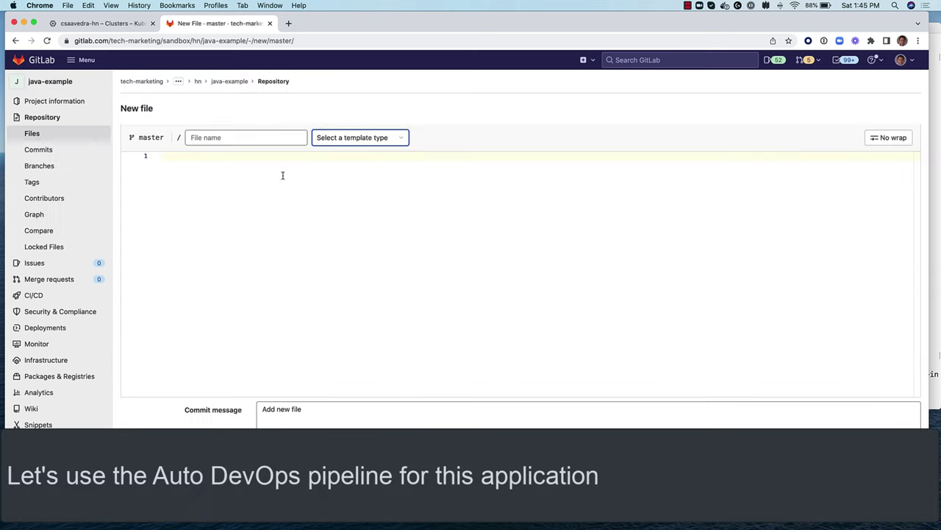
{"action": "left_click", "coordinate": [279, 142]}
{"action": "left_click", "coordinate": [263, 157]}
{"action": "left_click", "coordinate": [262, 159]}
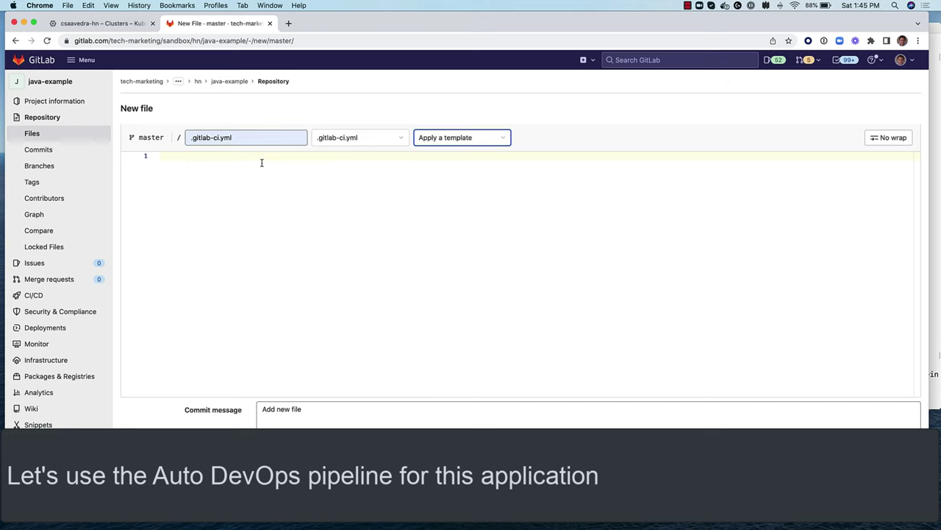
- Include Auto-DevOps.gitlab-ci.yml, disable the test, quality, scanning and review jobs, set POSTGRES_ENABLED "false", STAGING_ENABLED "true" and INCREMENTAL_ROLLOUT_MODE "manual", and commit to master
{"action": "type", "text": "include:   template: Auto-DevOps.gitlab-ci.yml  variables:   TEST_DISABLED: \"true\"   CODE_QUALITY_DISABLED: \"true\"   LICENSE_MANAGEMENT_DISABLED: \"true\"   BROWSER_PERFORMANCE_DISABLED: \"true\"   LOAD_PERFORMANCE_DISABLED: \"true\"   SAST_DISABLED: \"true\"   SECRET_DETECTION_DISABLED: \"true\"   DEPENDENCY_SCANNING_DISABLED: \"true\"   CONTAINER_SCANNING_DISABLED: \"true\"   DAST_DISABLED: \"true\"   REVIEW_DISABLED: \"true\"   CODE_INTELLIGENCE_DISABLED: \"true\"   CLUSTER_IMAGE_SCANNING_DISABLED: \"true\"   POSTGRES_ENABLED: \"false\"   STAGING_ENABLED: \"true\"   INCREMENTAL_ROLLOUT_MODE: \"manual\""}
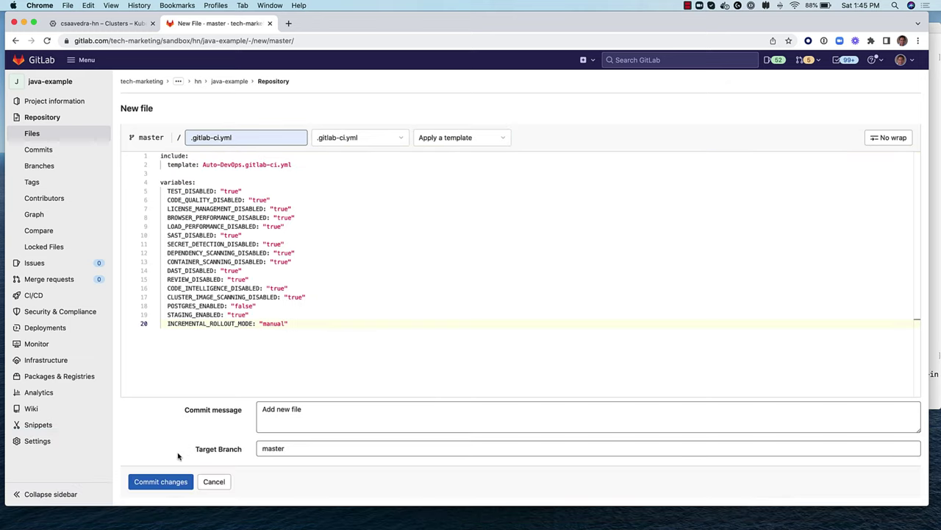
{"action": "left_click", "coordinate": [162, 482]}
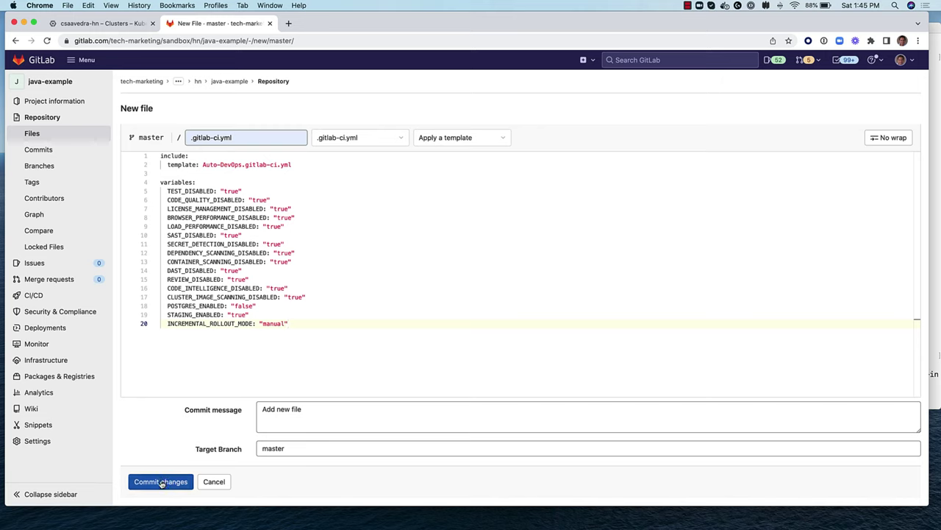
{"action": "left_click", "coordinate": [162, 482]}
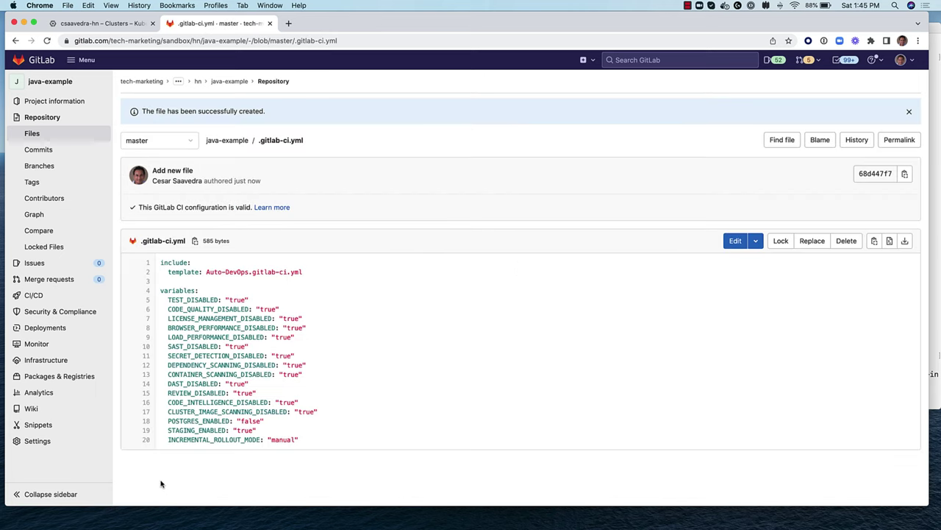
- Show the java-example project's pipelines and view the details of the running "Add new file" pipeline
{"action": "mouse_move", "coordinate": [91, 299]}
{"action": "left_click", "coordinate": [131, 296]}
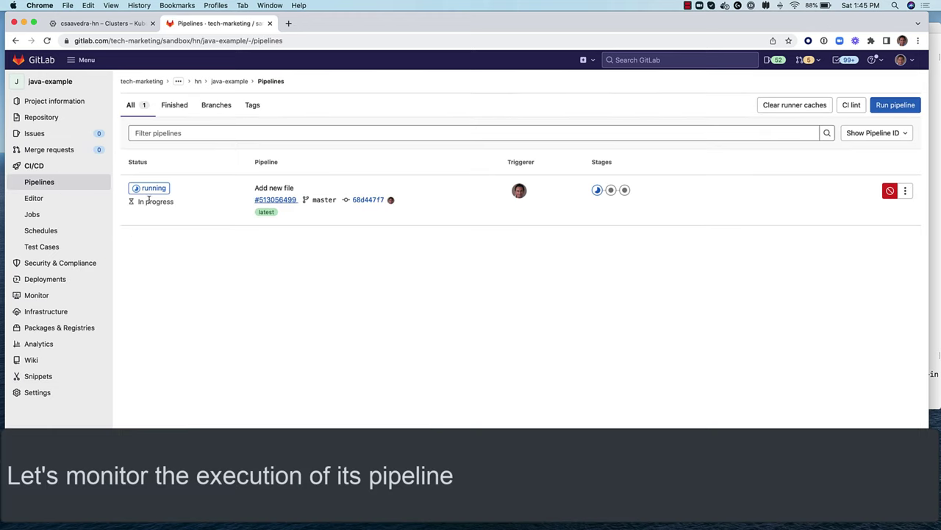
{"action": "left_click", "coordinate": [151, 189]}
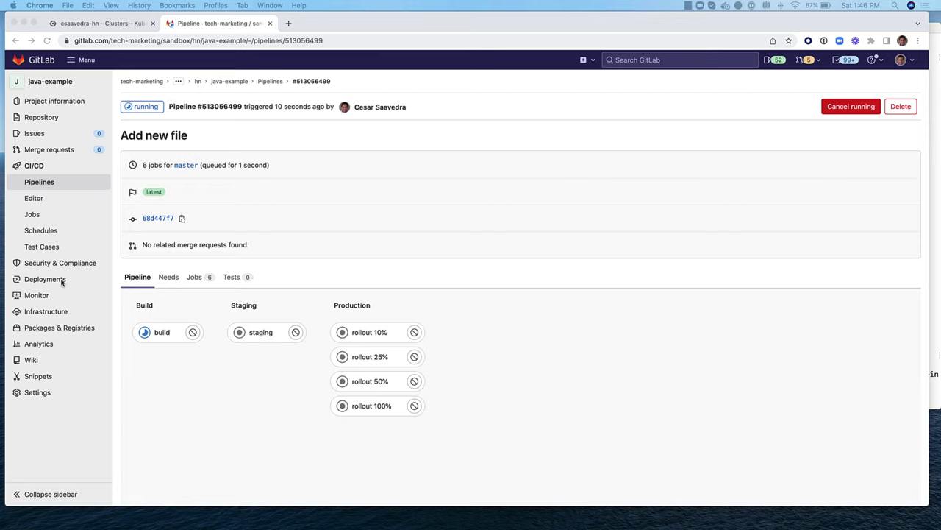
- View the project's deployment environments in a separate browser tab and expand the production and staging entries
{"action": "mouse_move", "coordinate": [62, 282]}
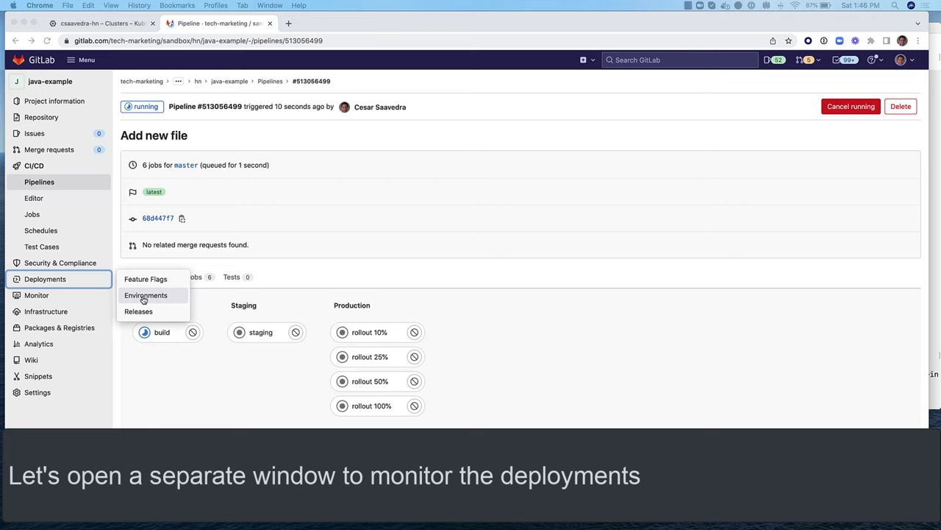
{"action": "left_click", "coordinate": [144, 300], "text": "super"}
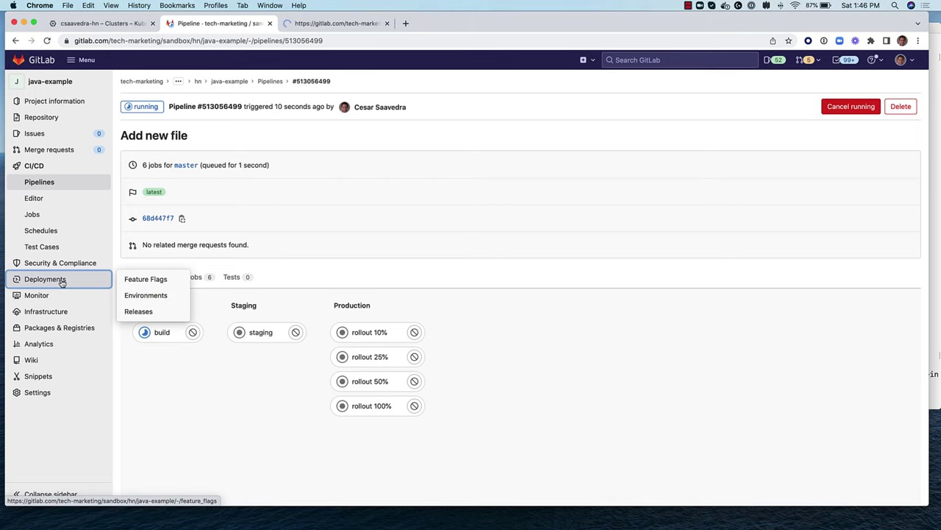
{"action": "left_click", "coordinate": [346, 28]}
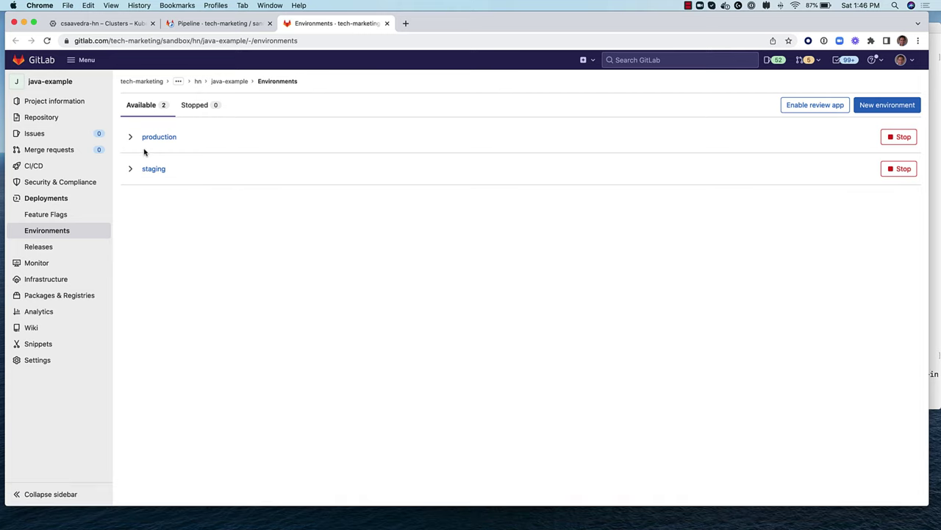
{"action": "left_click", "coordinate": [130, 138]}
{"action": "left_click", "coordinate": [130, 195]}
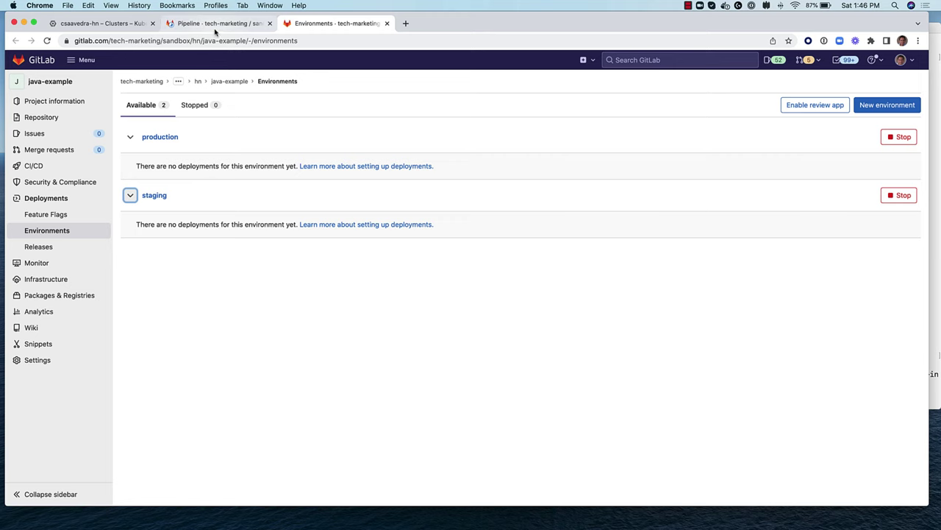
- Return to the pipeline, switch to Terminal and list the pods of all namespaces with kubectl to check the staging deployment
{"action": "left_click", "coordinate": [217, 26]}
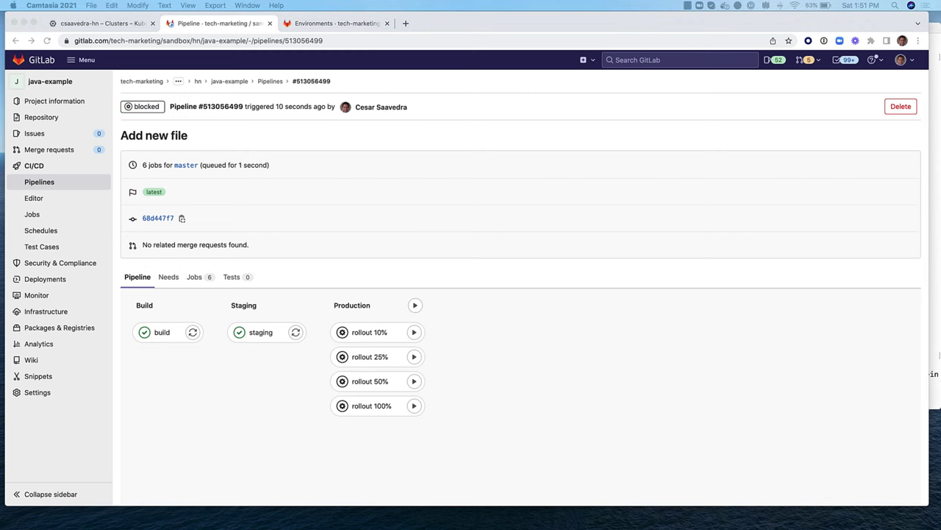
{"action": "left_click", "coordinate": [931, 173]}
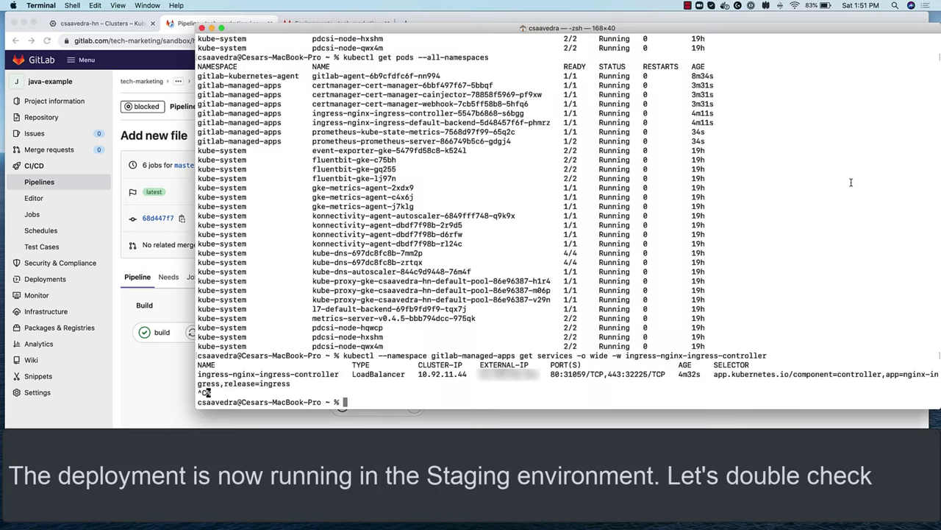
{"action": "type", "text": "kubectl get pods --all-namespaces"}
{"action": "key", "text": "Return"}
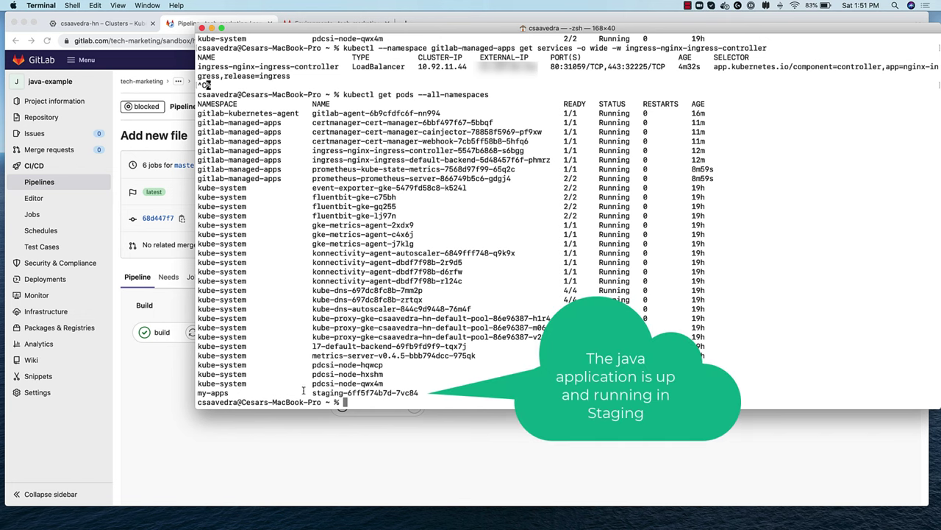
- Switch back to Chrome, view the live staging application from the Environments page and close its tab
{"action": "left_click", "coordinate": [175, 400]}
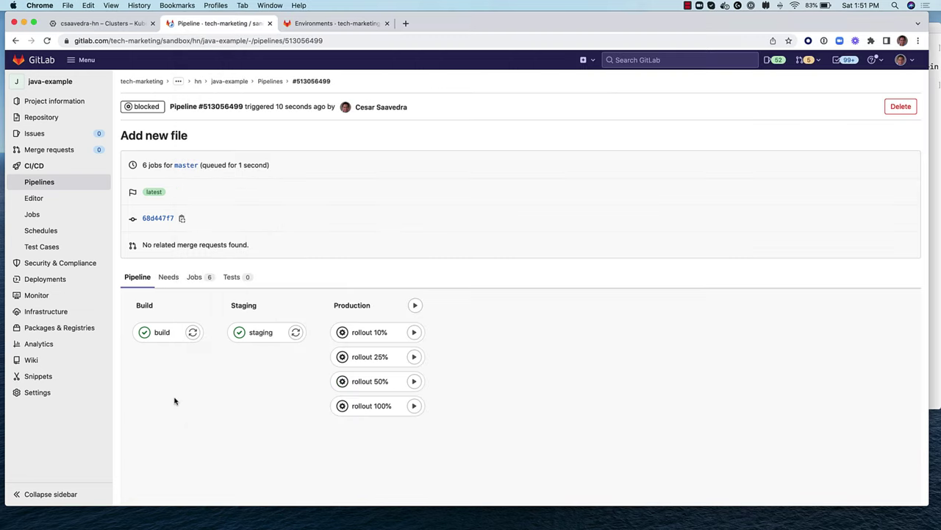
{"action": "left_click", "coordinate": [351, 27]}
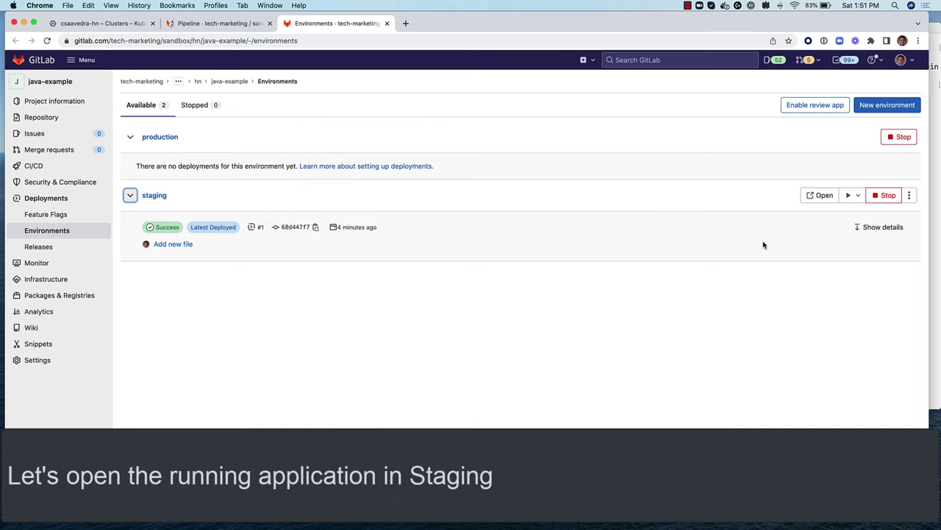
{"action": "left_click", "coordinate": [819, 196]}
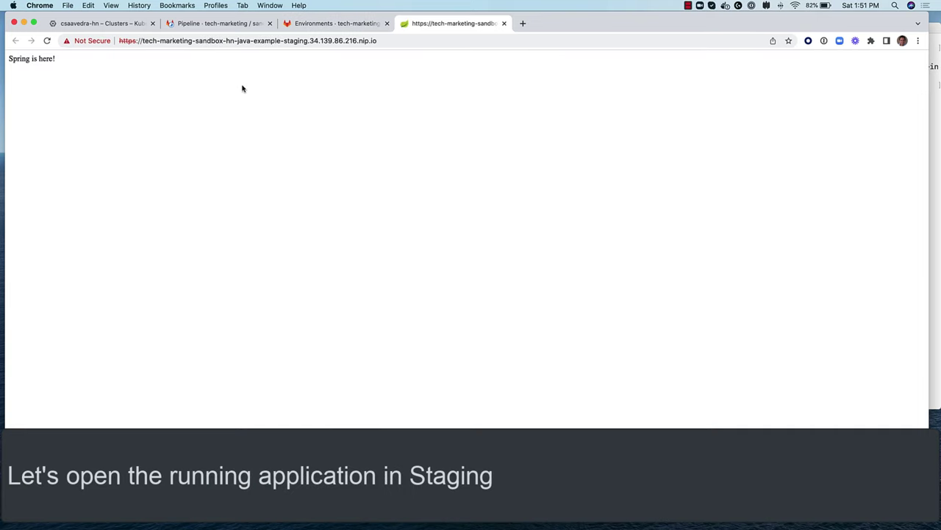
{"action": "left_click", "coordinate": [504, 23]}
- Return to the pipeline and run its manual rollout 100% job in the Production stage
{"action": "left_click", "coordinate": [214, 24]}
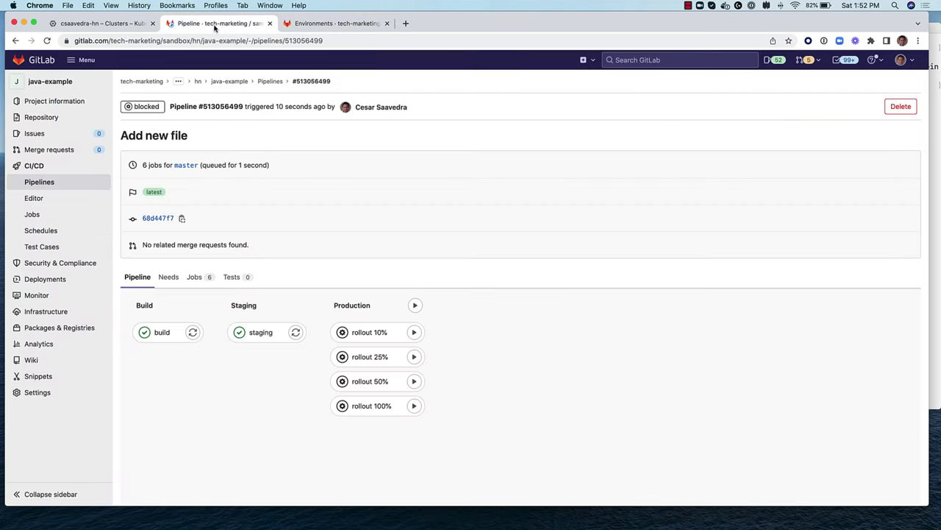
{"action": "left_click", "coordinate": [414, 405]}
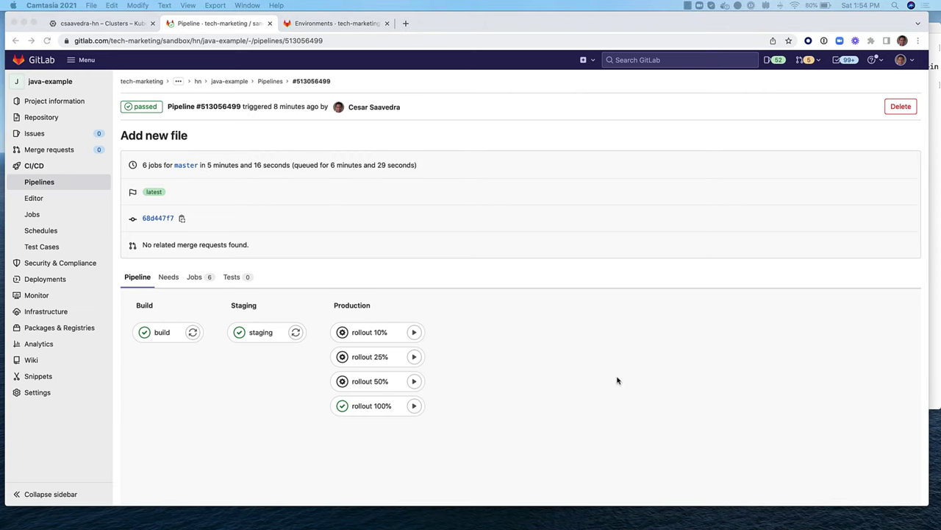
- Switch to Terminal and rerun kubectl get pods --all-namespaces to check the production deployment
{"action": "left_click", "coordinate": [933, 224]}
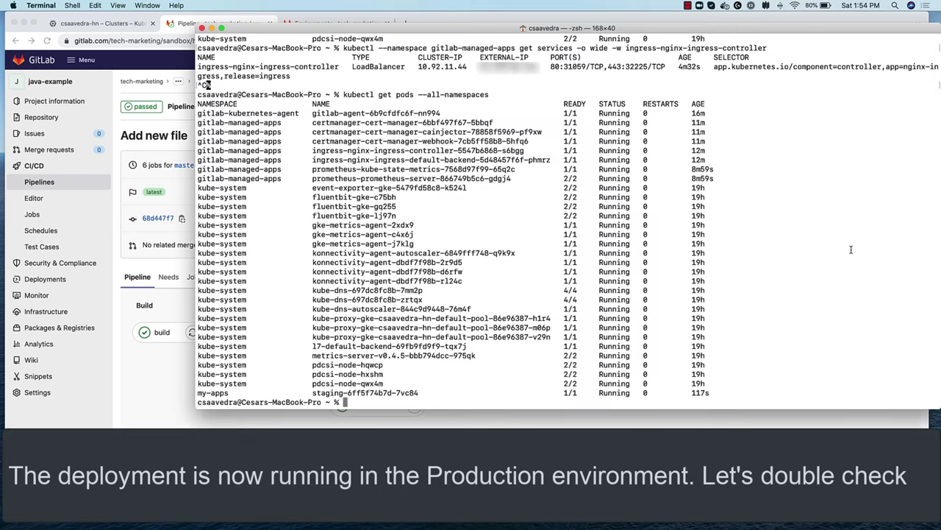
{"action": "key", "text": "Up"}
{"action": "key", "text": "Return"}
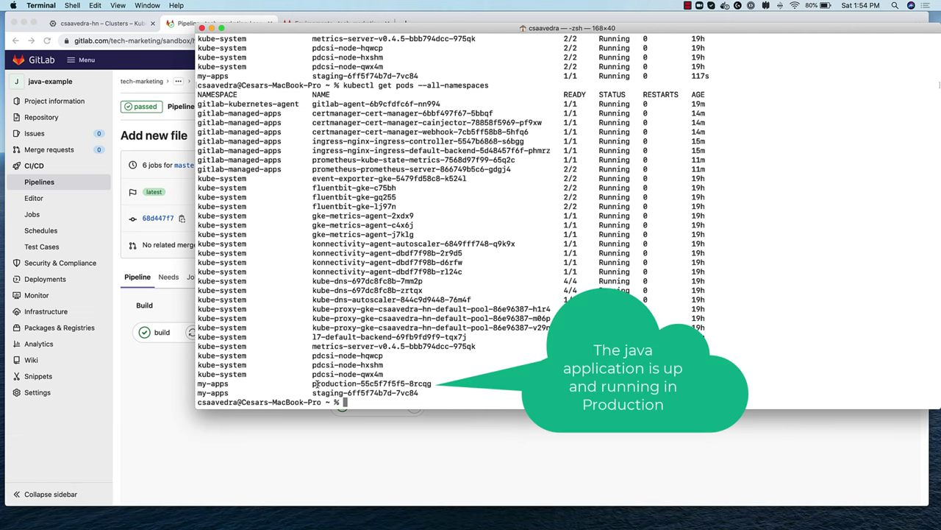
- Switch back to Chrome, view the live production application from the Environments page and close its tab
{"action": "left_click", "coordinate": [168, 413]}
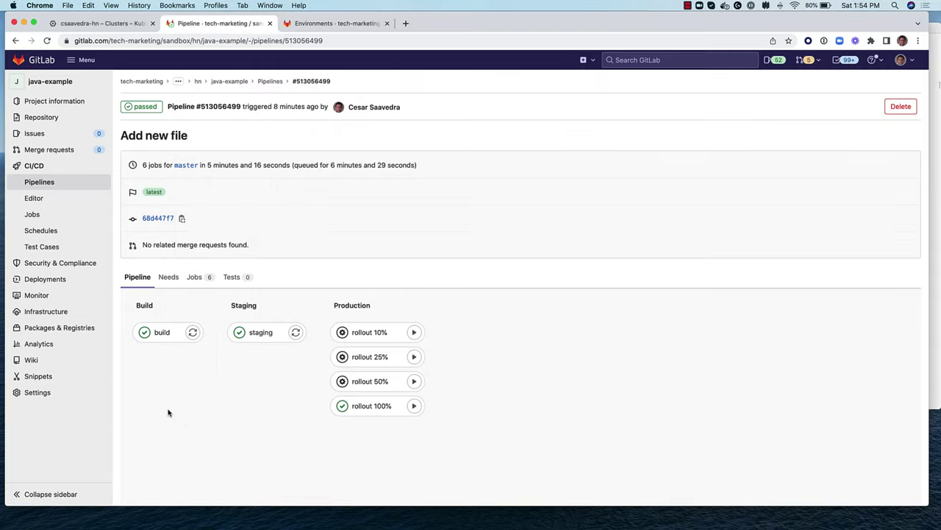
{"action": "left_click", "coordinate": [321, 29]}
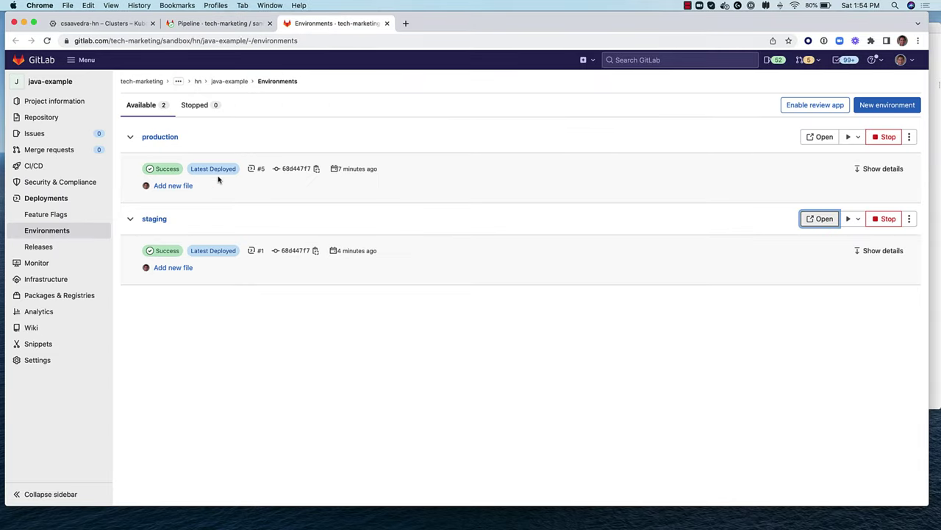
{"action": "left_click", "coordinate": [820, 137]}
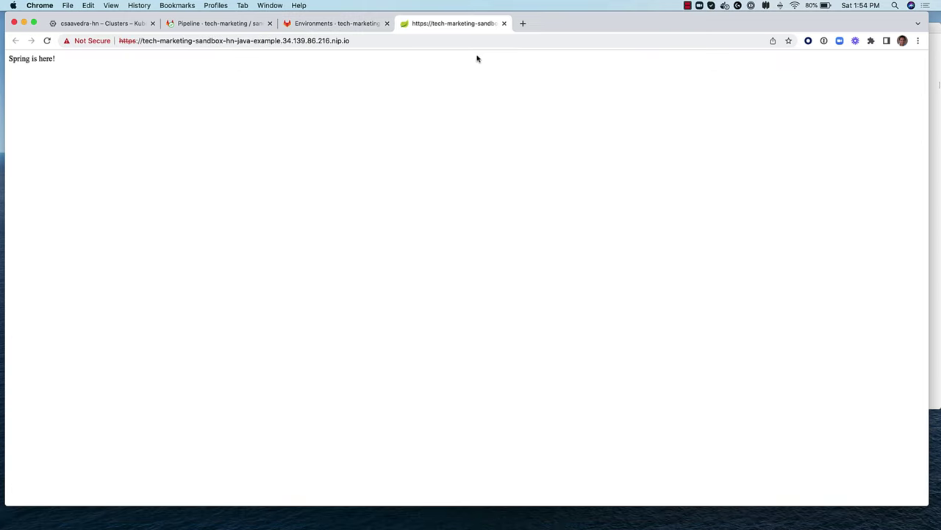
{"action": "left_click", "coordinate": [504, 24]}
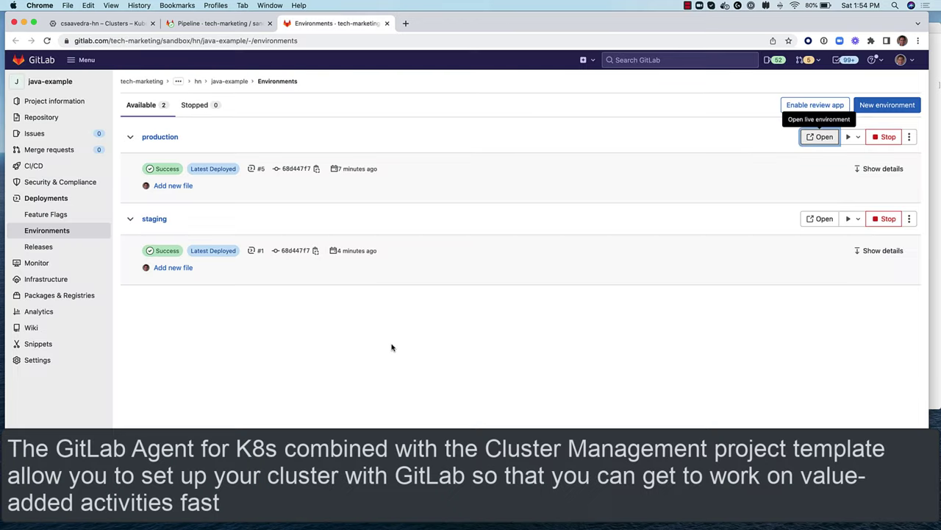